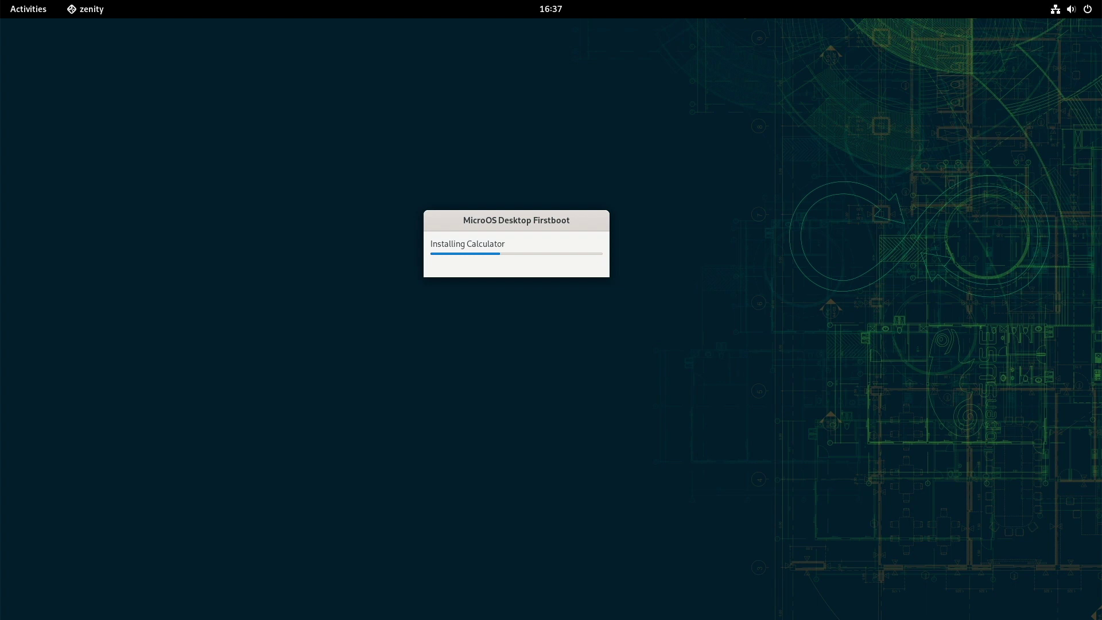
Step: Launch Settings from the application grid and go to the About page
left_click(34, 17)
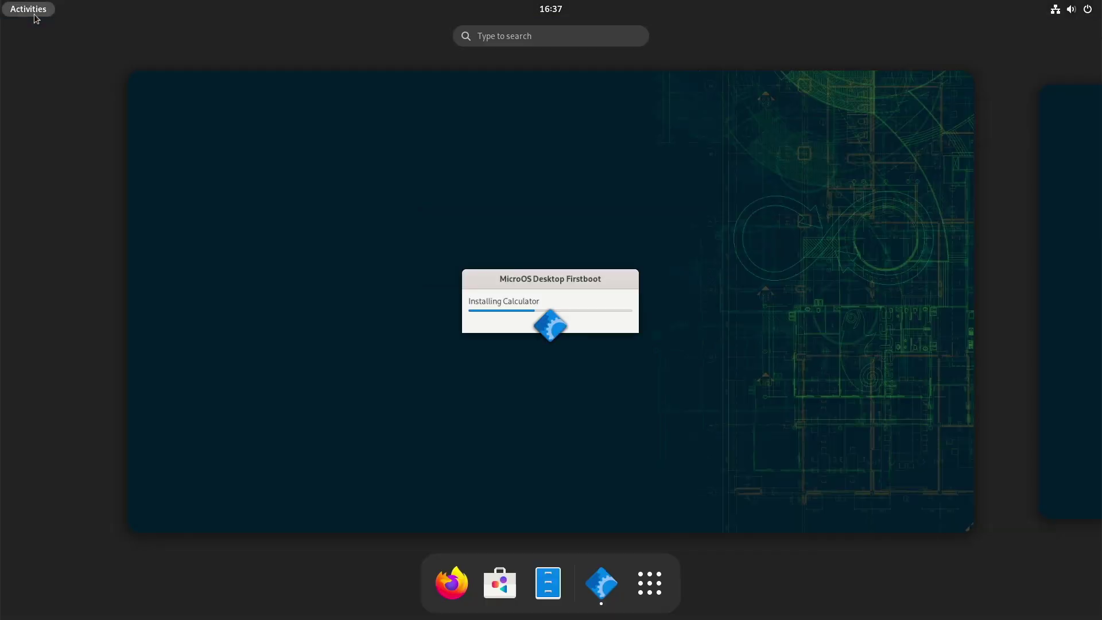
left_click(661, 585)
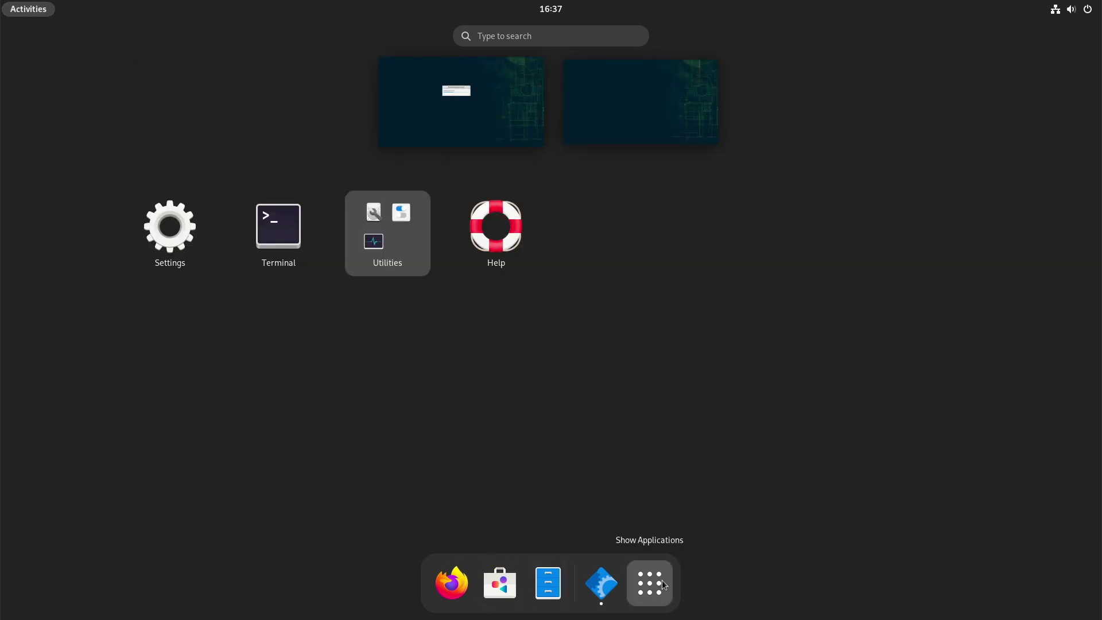
left_click(166, 229)
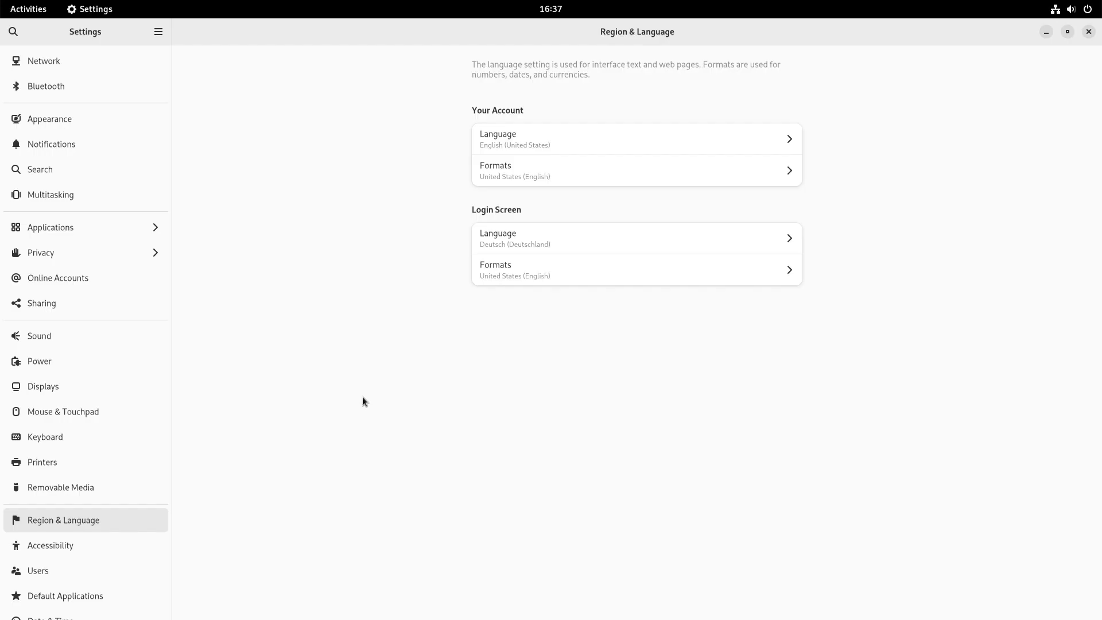
scroll(92, 502, "down", 1)
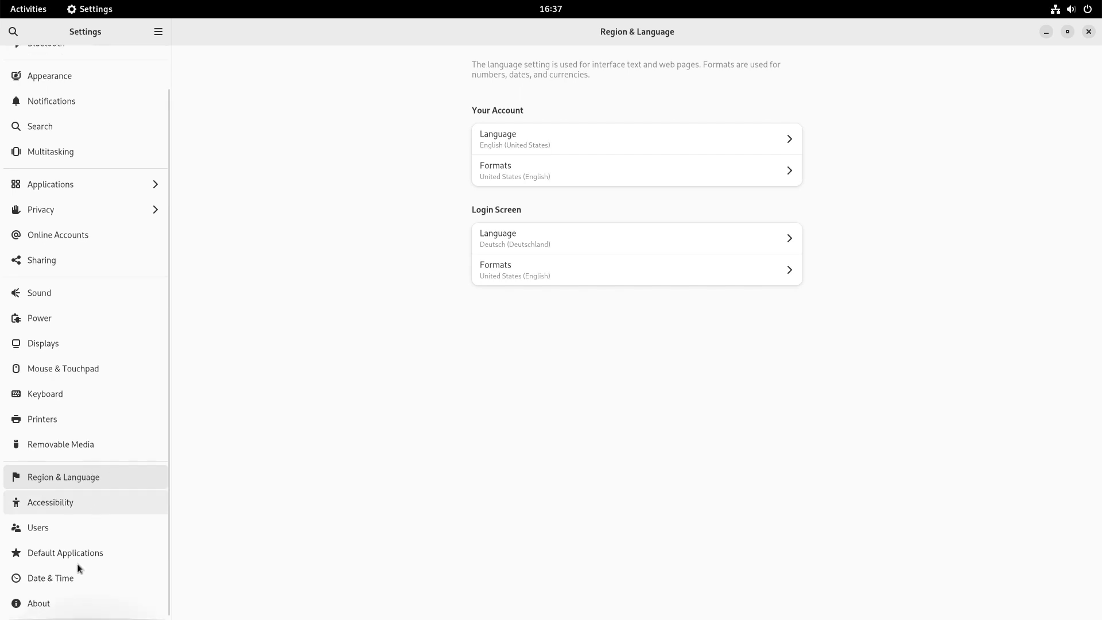
left_click(75, 603)
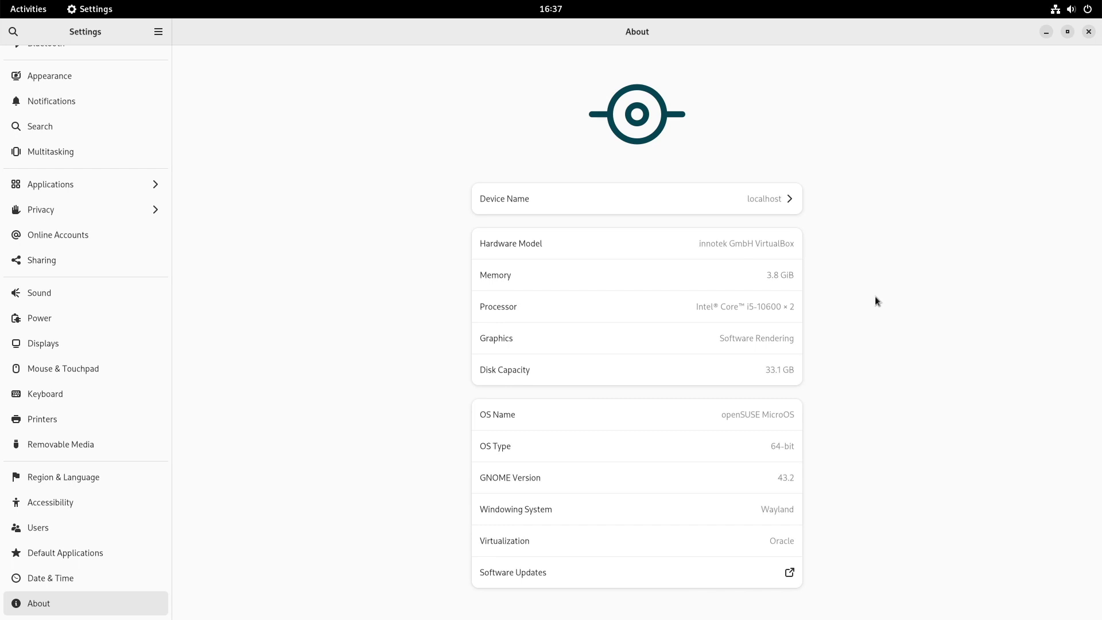
Step: Highlight the OS name openSUSE MicroOS and GNOME version 43.2, then unmaximise and minimise Settings
triple_click(768, 414)
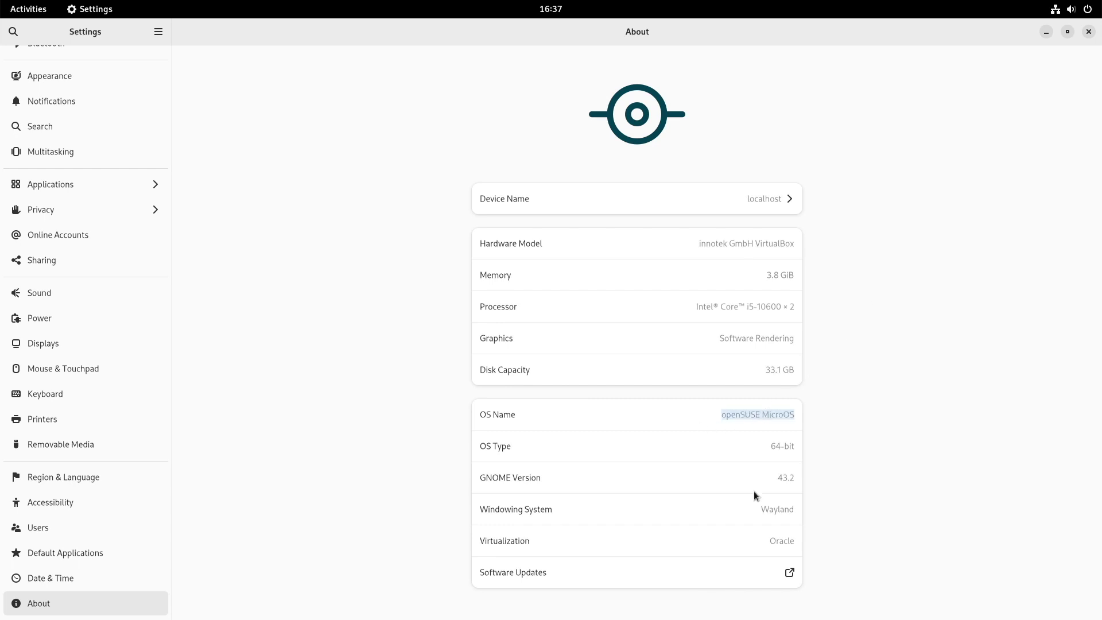
triple_click(784, 477)
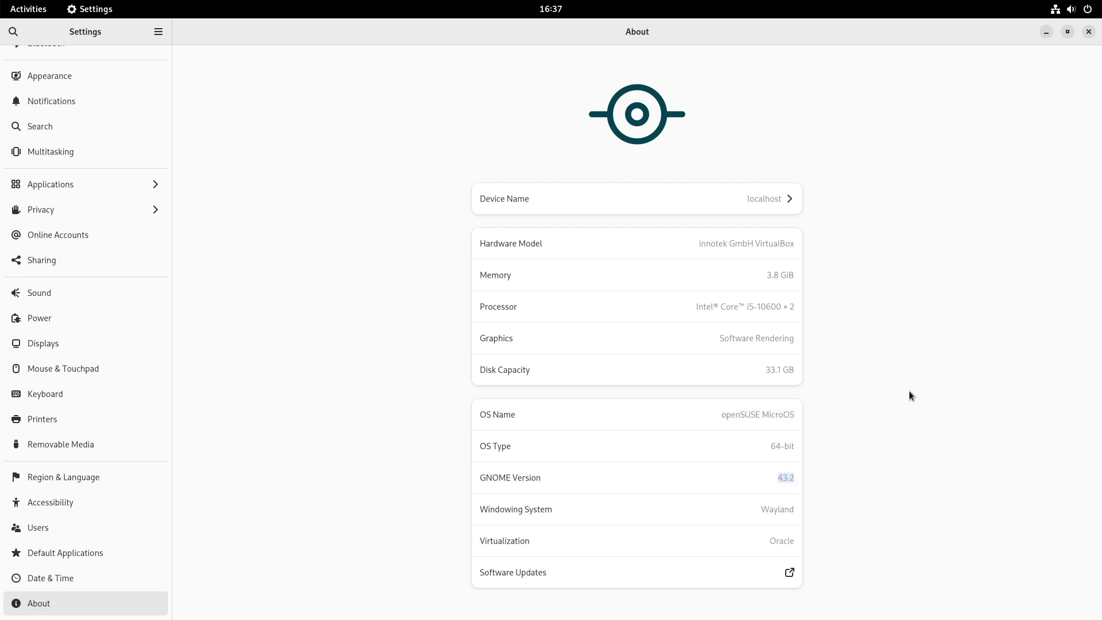
left_click(1068, 32)
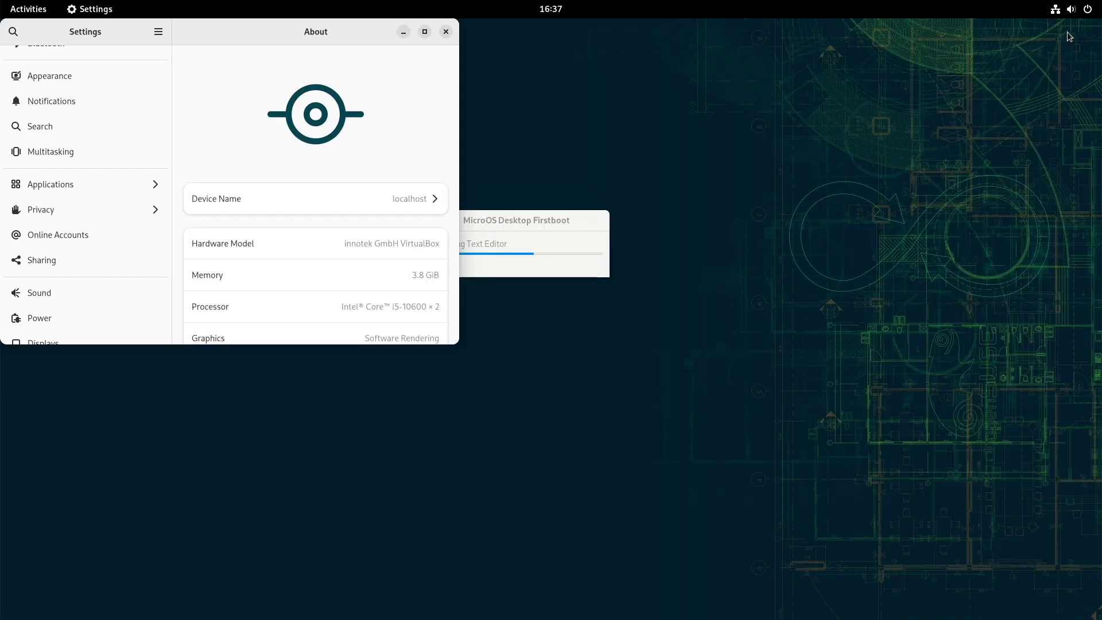
left_click(404, 32)
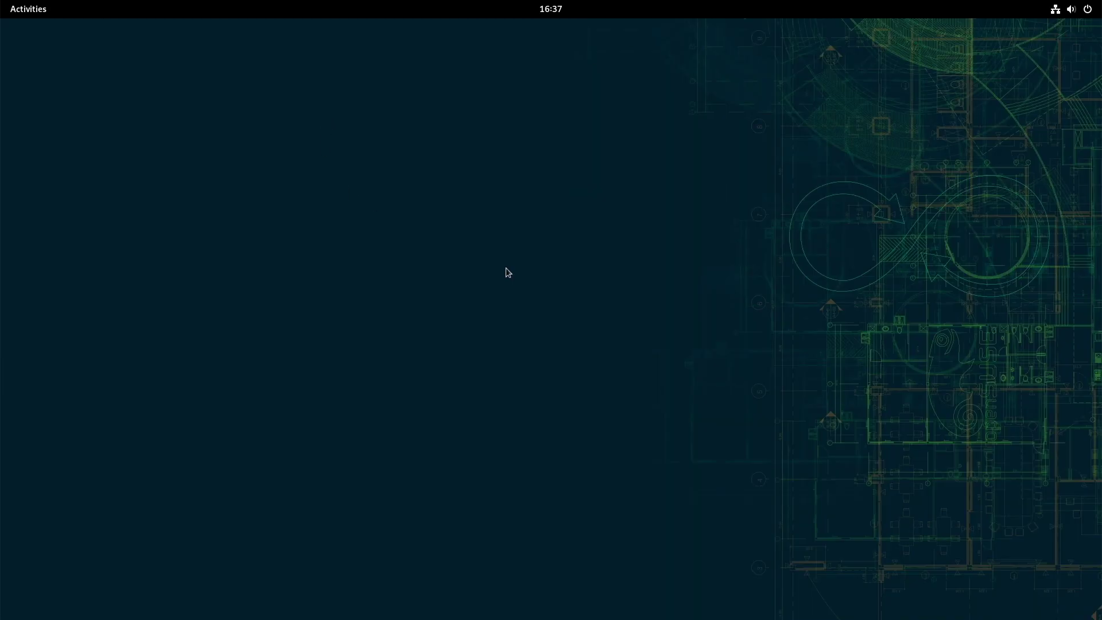
left_click(32, 13)
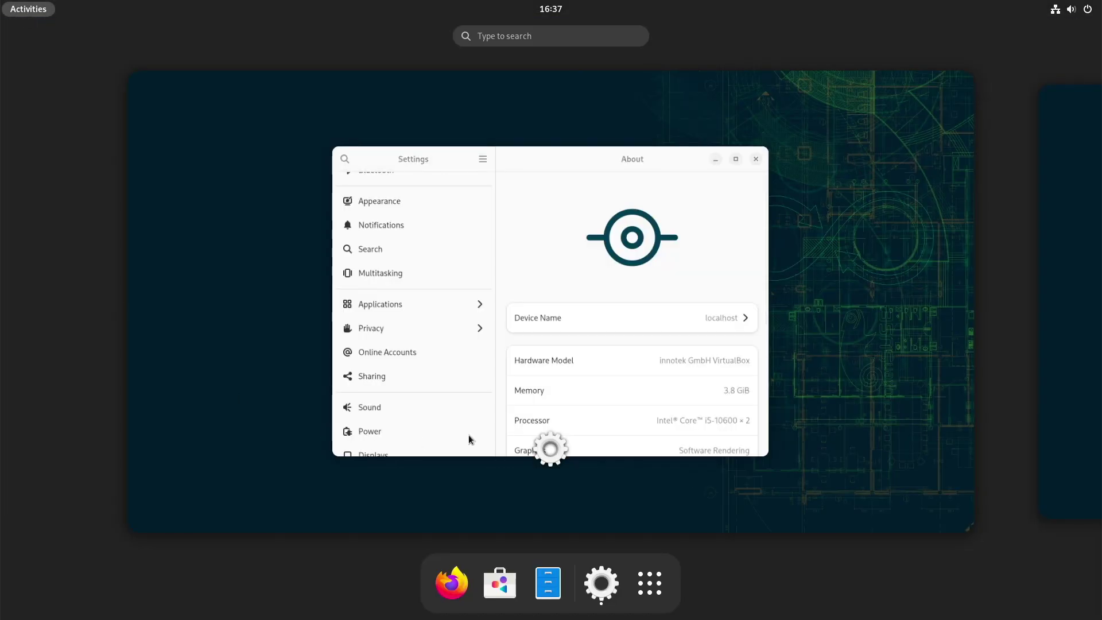
left_click(652, 595)
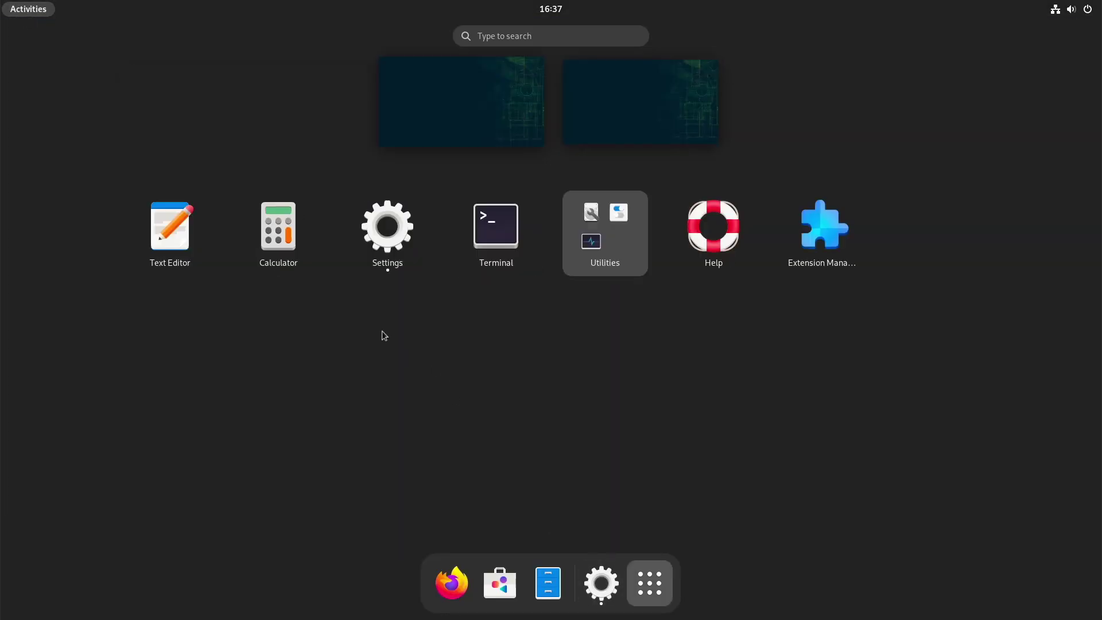
left_click(612, 228)
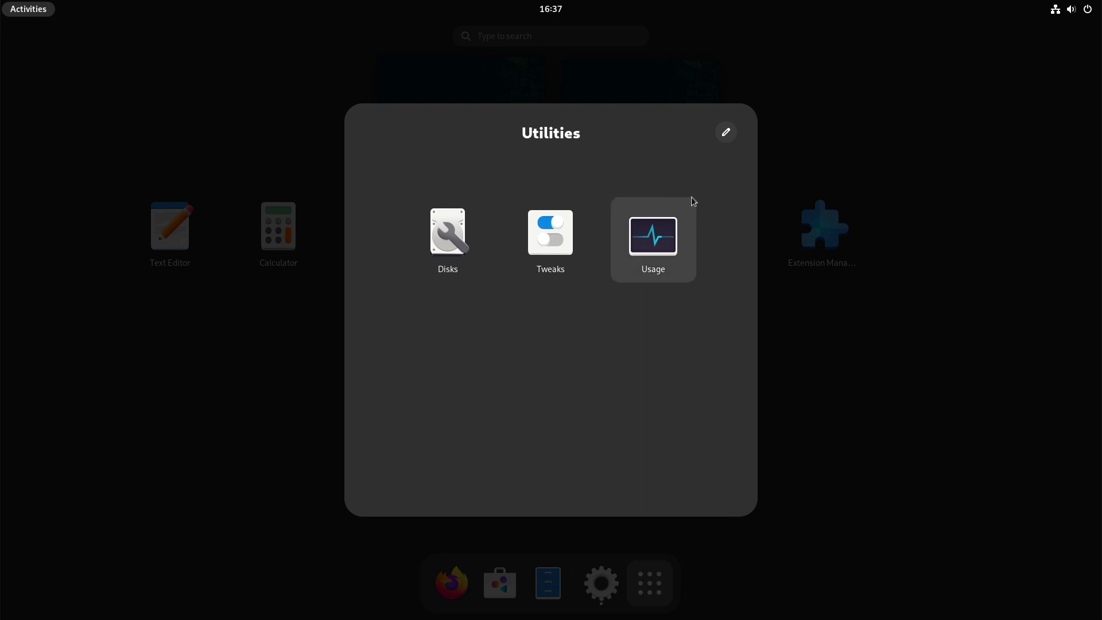
left_click(641, 239)
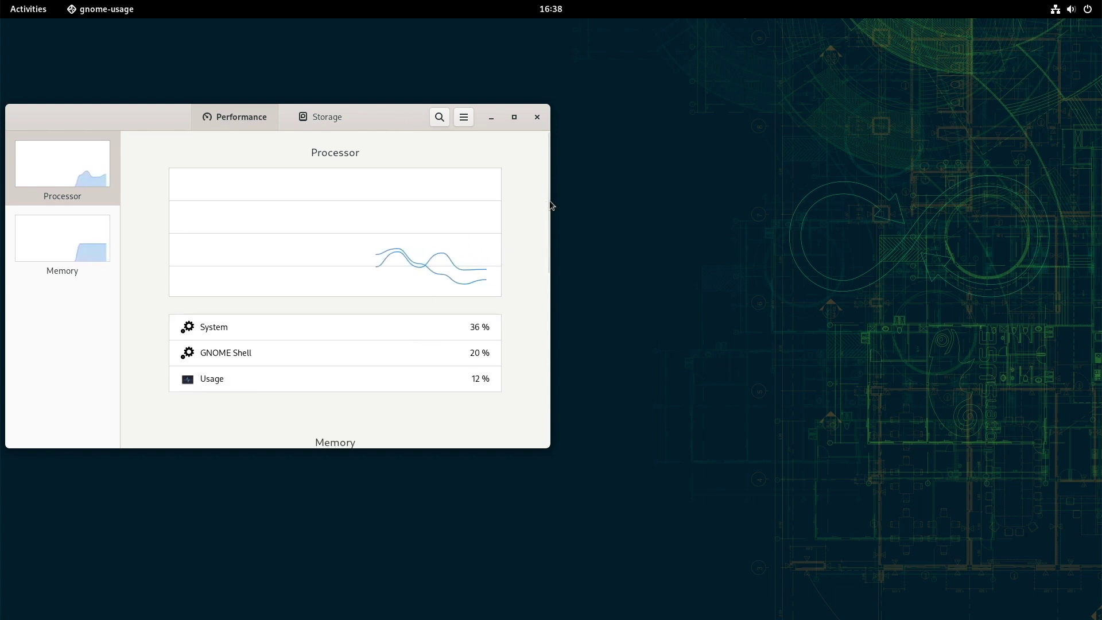
left_click(536, 118)
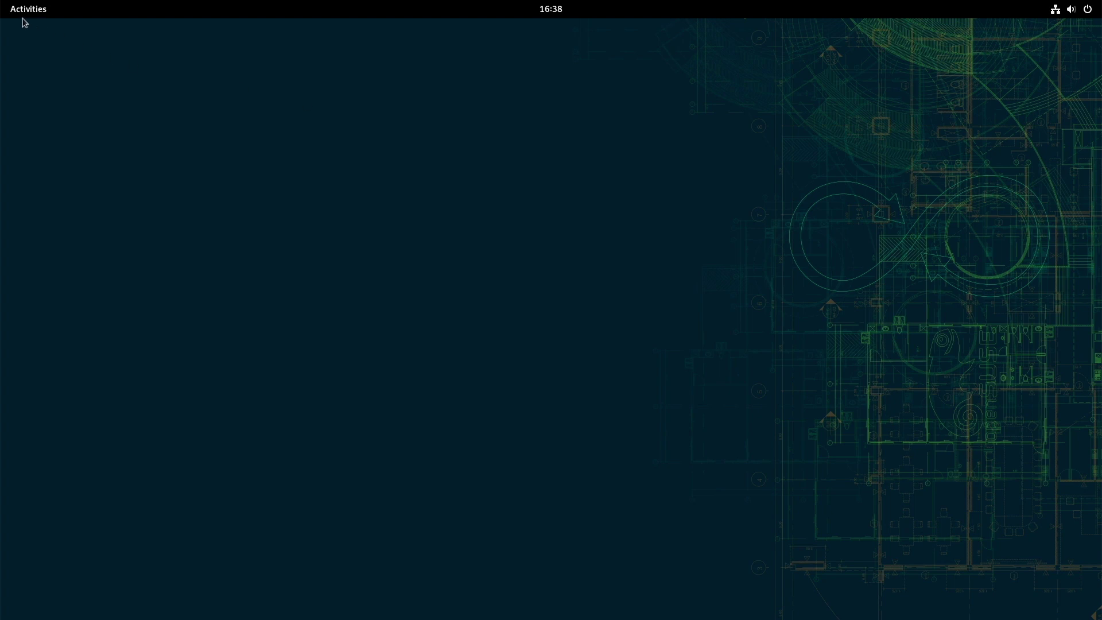
Step: Toggle Dark Mode from the system menu and bring up the Appearance settings page
left_click(1068, 13)
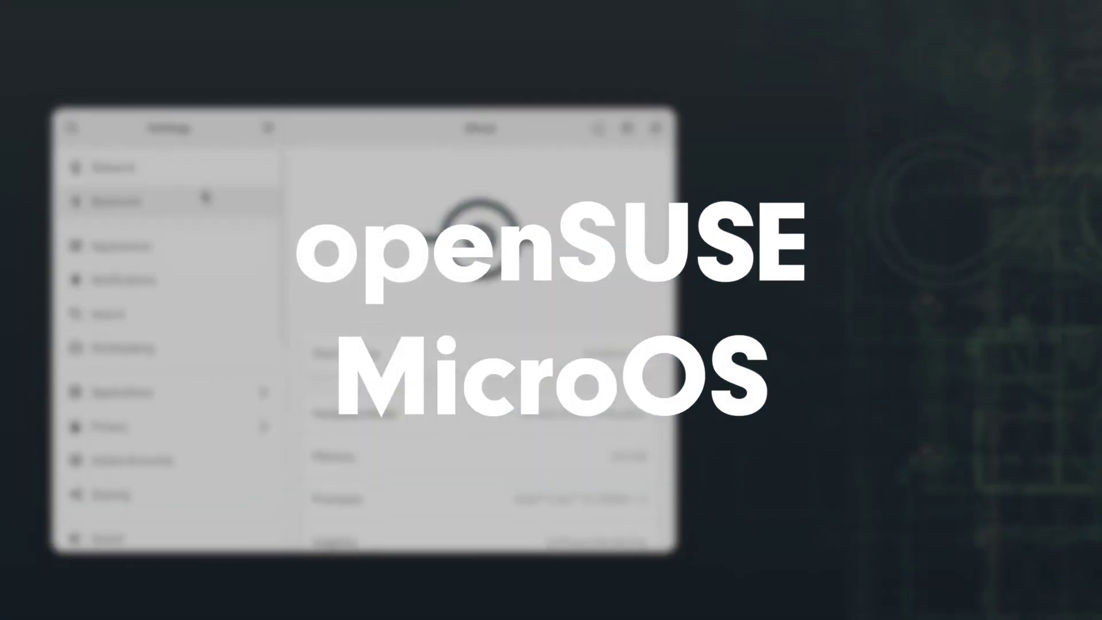
left_click(145, 248)
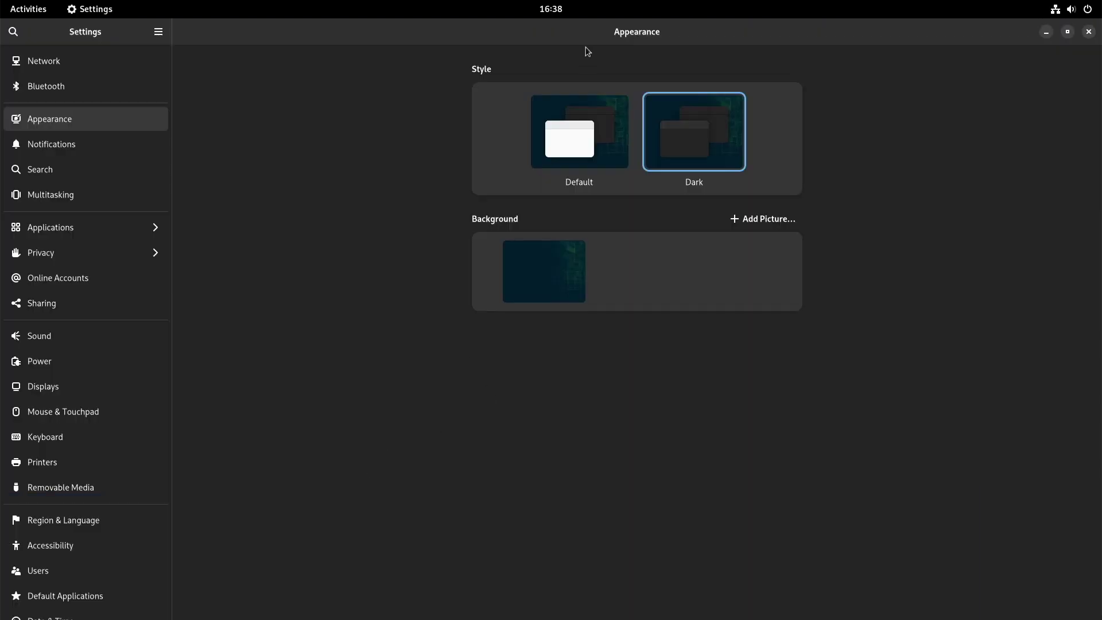
Step: Unmaximise Settings, switch to the light Default style, browse sidebar pages, then show the app grid
left_click(1069, 34)
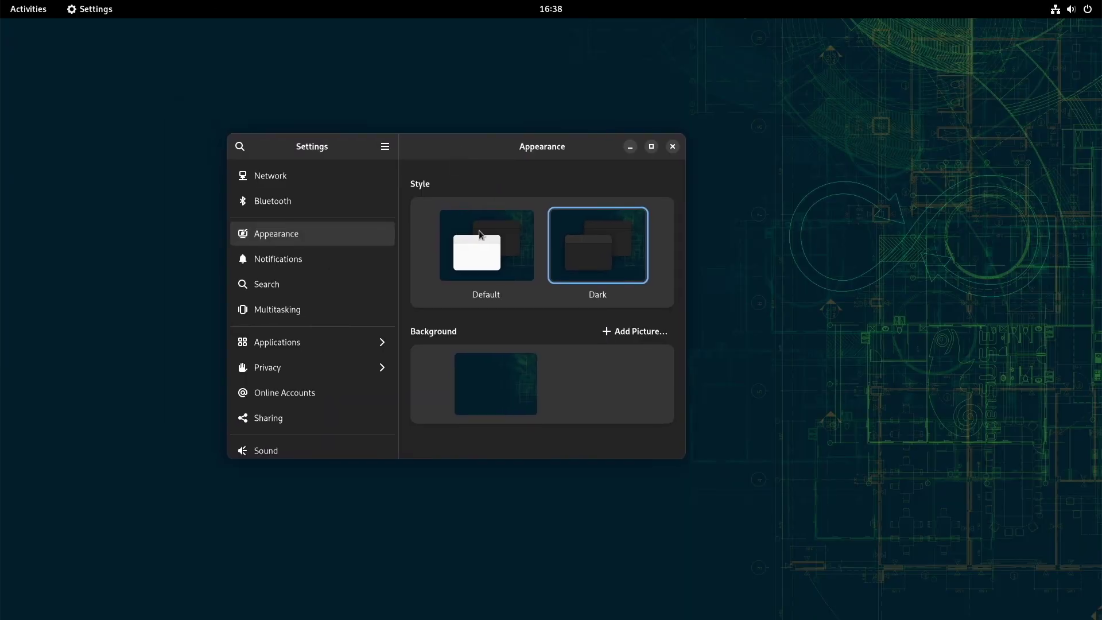
left_click(479, 230)
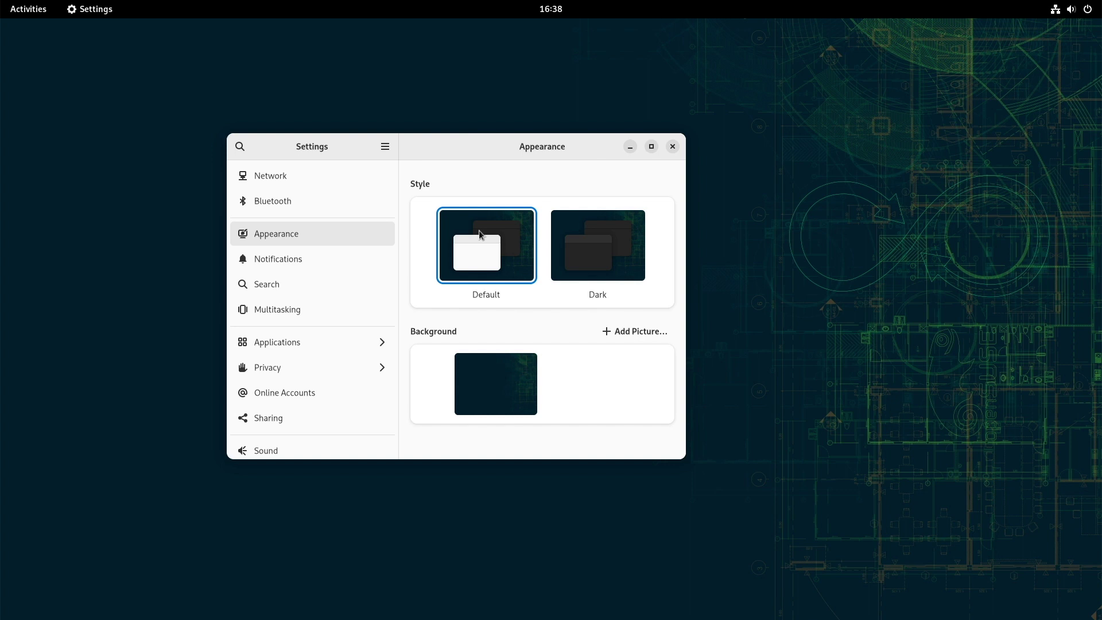
left_click(287, 258)
scroll(298, 308, "down", 3)
scroll(297, 308, "down", 1)
scroll(298, 305, "up", 3)
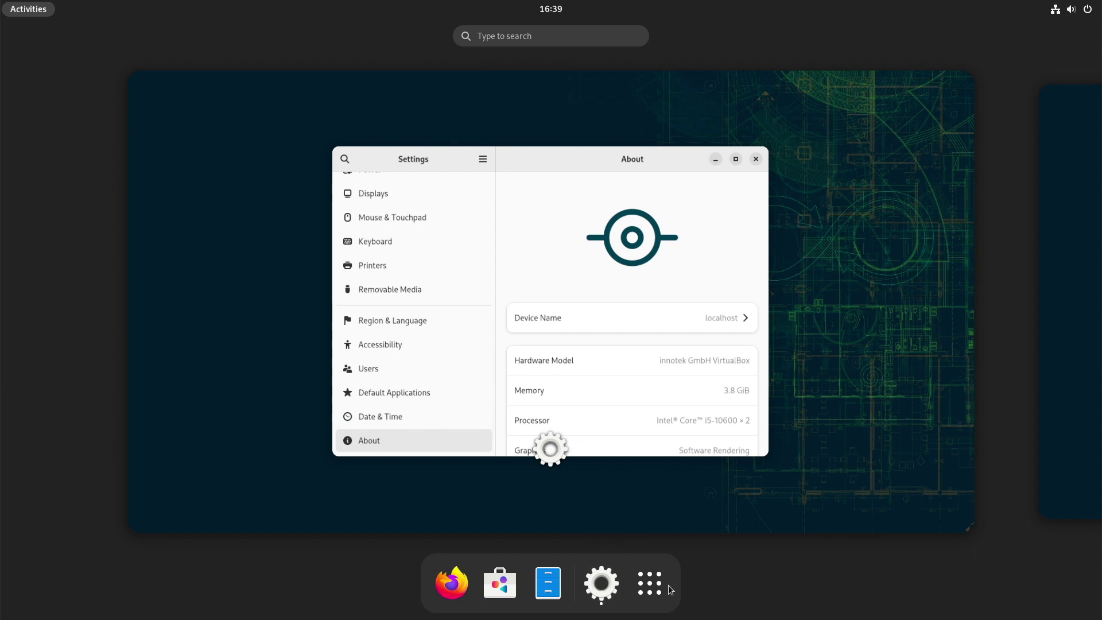
left_click(669, 585)
Step: Run flatpak list in a new Terminal and move the Settings window aside
left_click(499, 235)
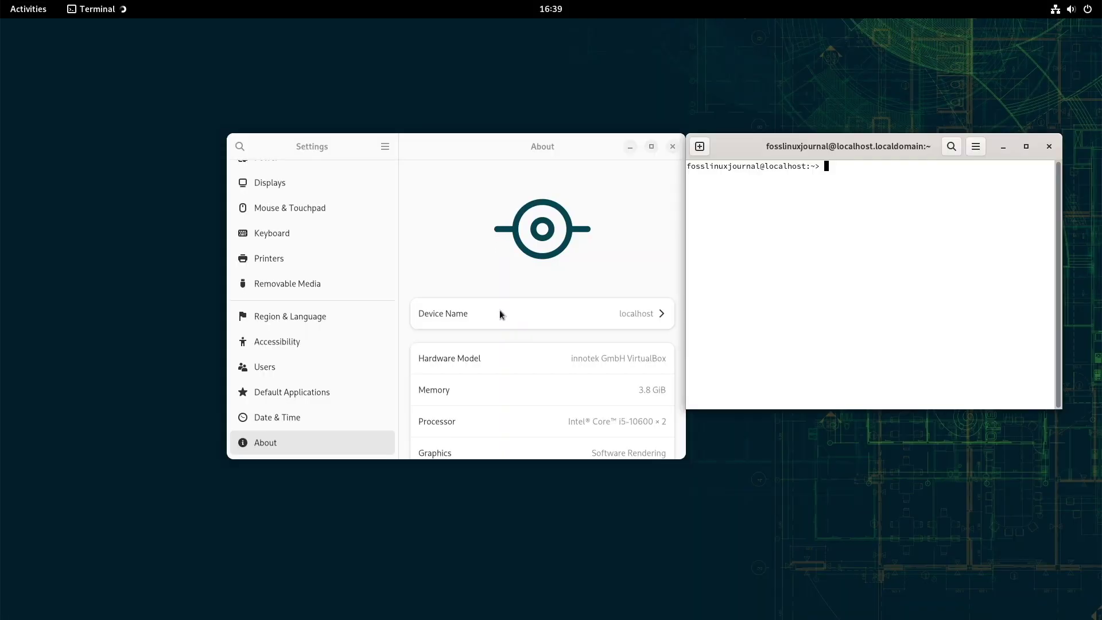
type("fl")
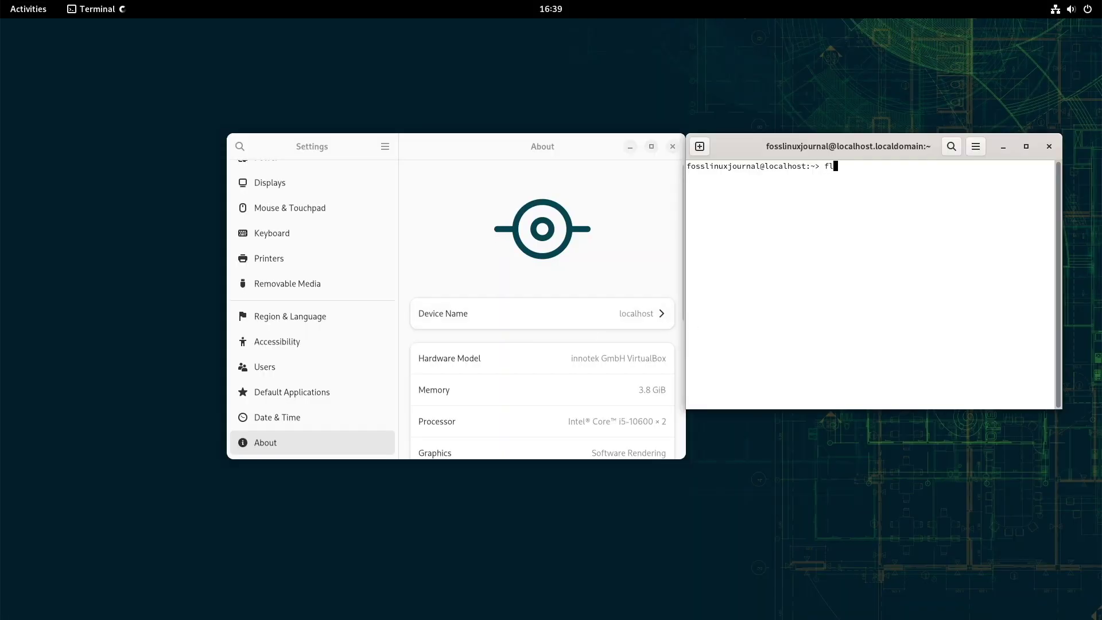
type("atpak list")
key("Return")
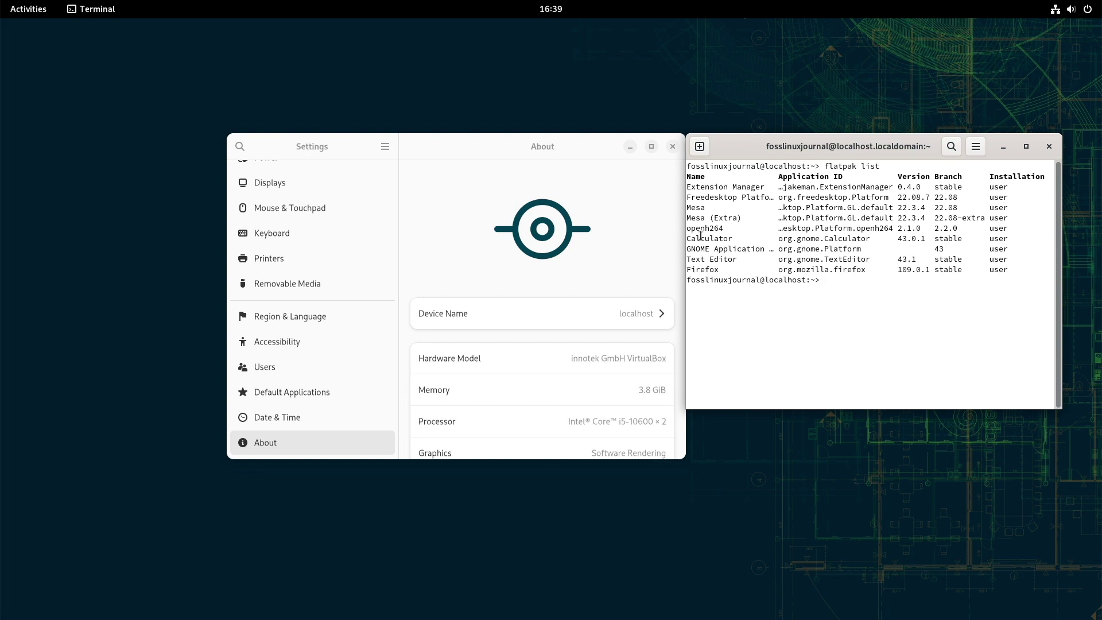
left_click(556, 152)
left_click_drag(474, 155, 296, 91)
left_click(824, 359)
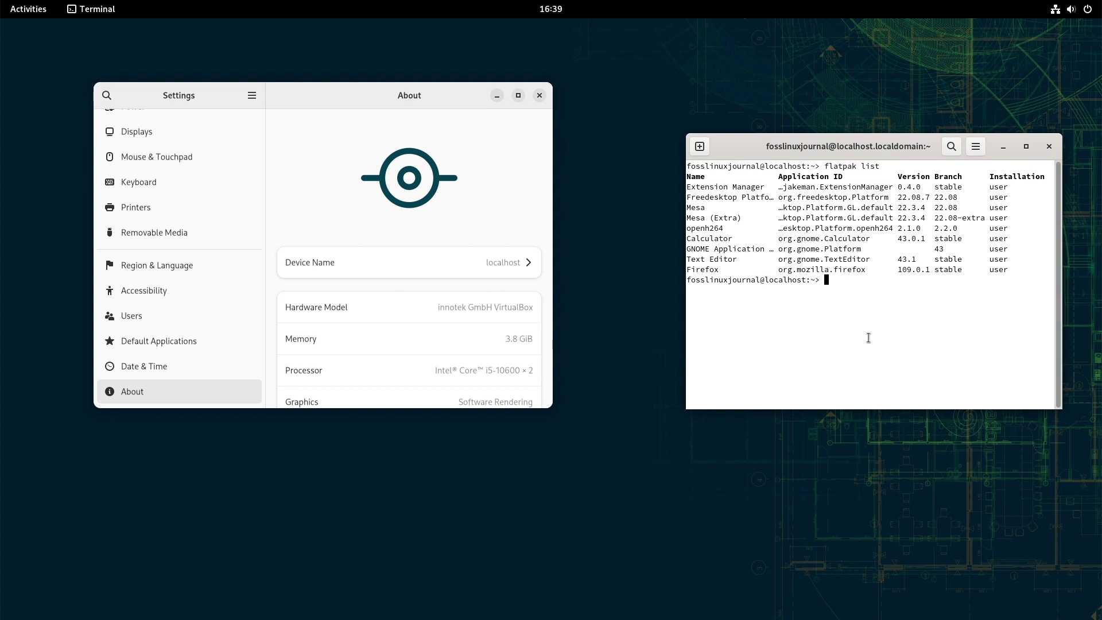
Step: Close the Settings window, then move and enlarge the Terminal window
left_click(540, 94)
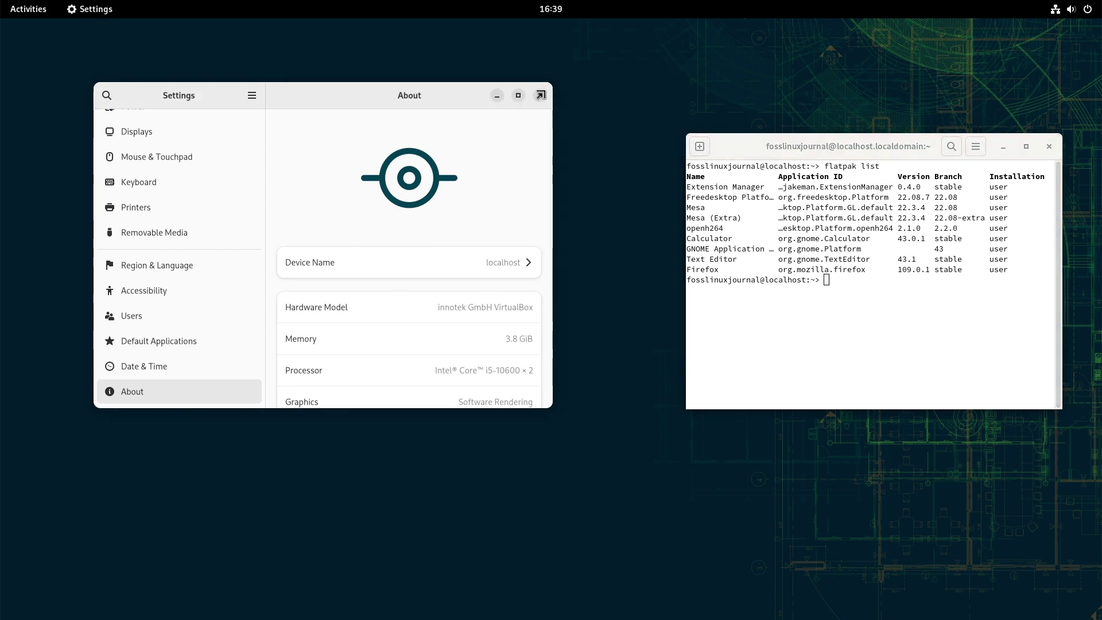
left_click(540, 95)
left_click_drag(775, 145, 680, 147)
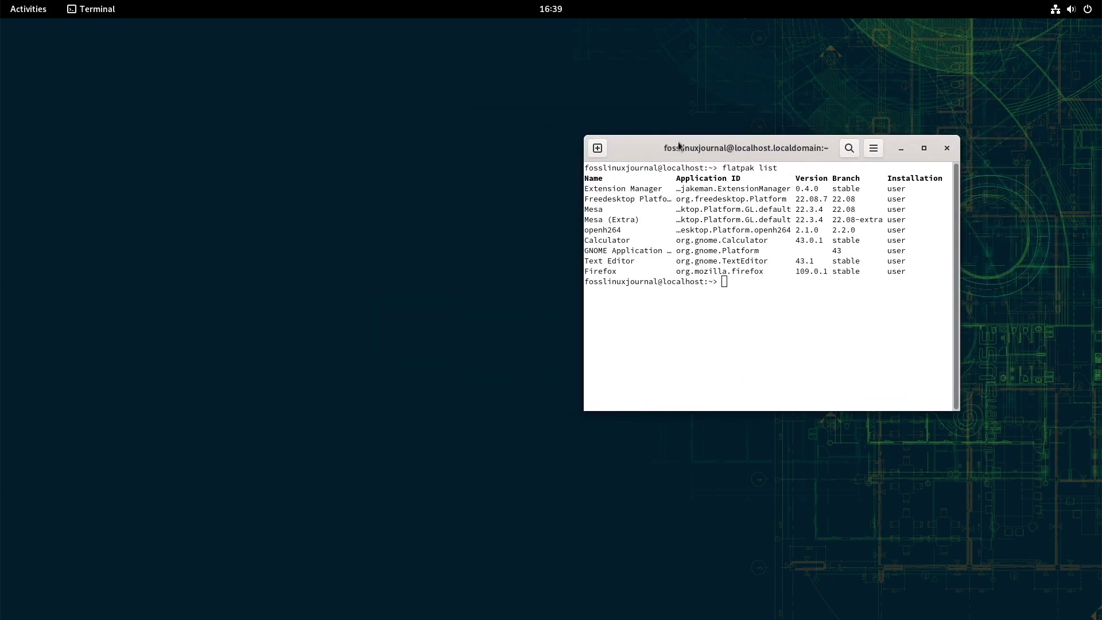
left_click_drag(585, 410, 280, 447)
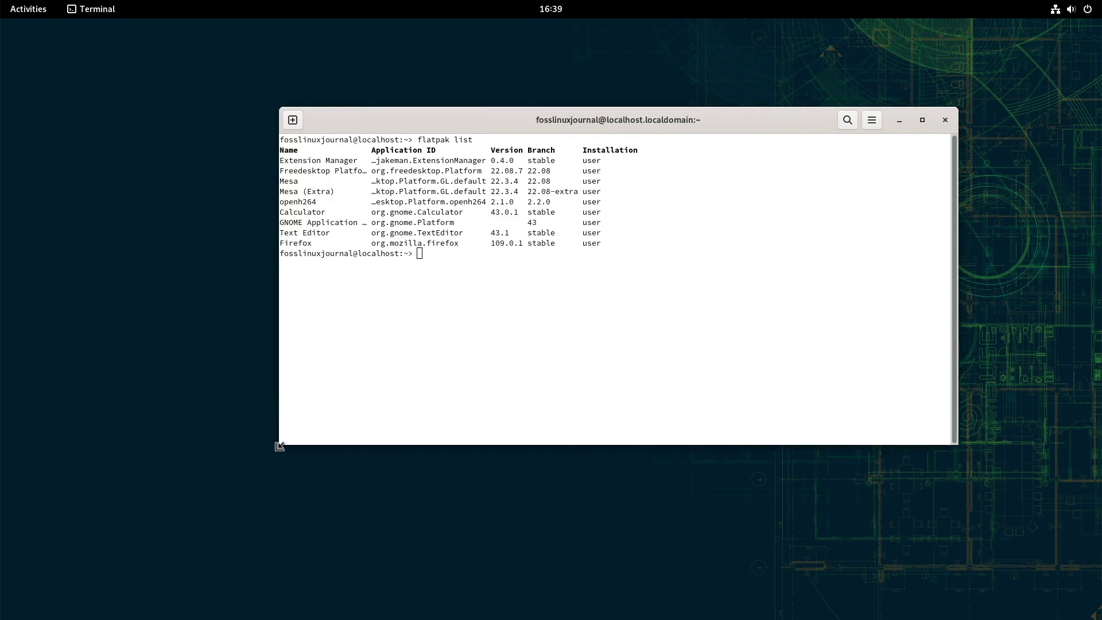
type("sudo")
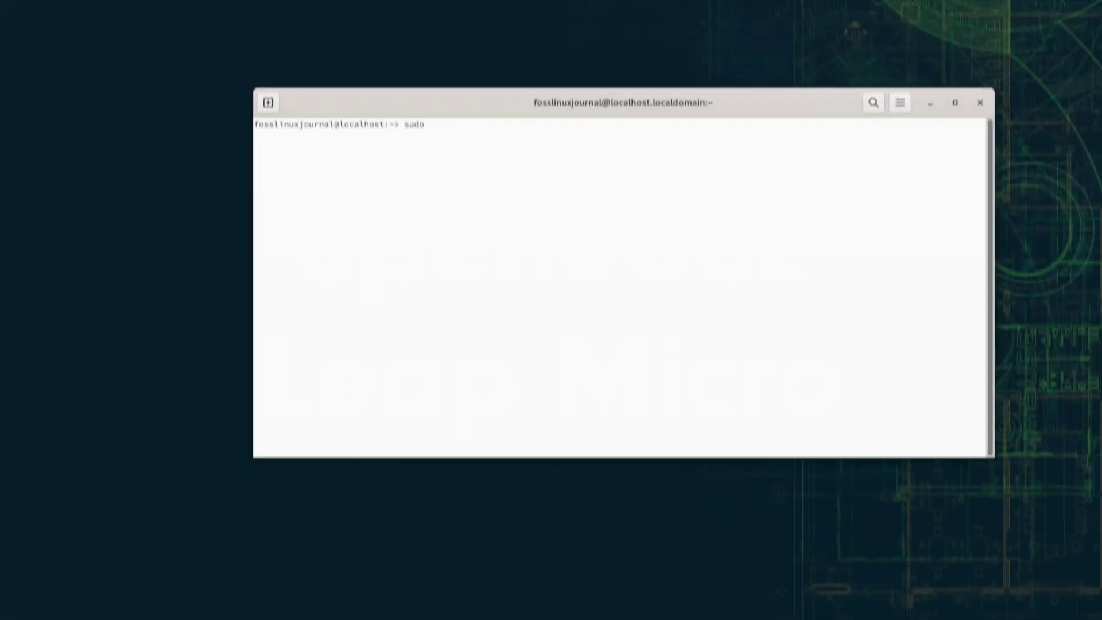
Step: Recall transactional-update from history and run it prefixed with sudo; it fails with a lock error
key("BackSpace")
key("BackSpace")
key("BackSpace")
key("Up")
key("Up")
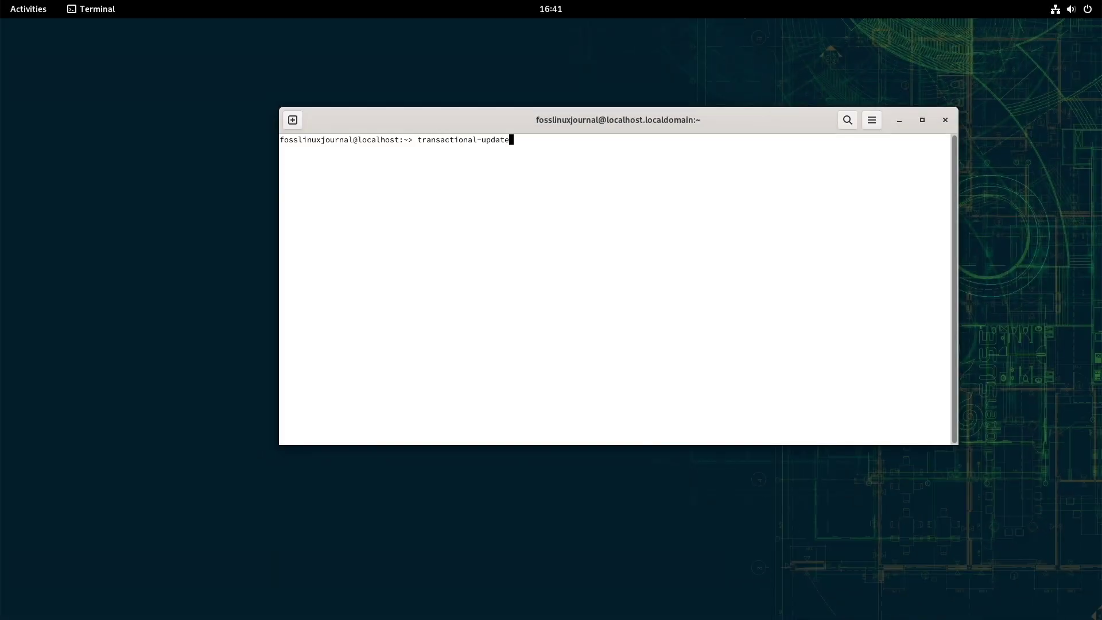
key("Down")
key("Up")
key("Down")
key("Up")
key("Left")
key("Left")
key("Left")
key("Left")
key("Left")
key("Left")
key("Left")
key("Left")
type("sudo")
key("Return")
type("m")
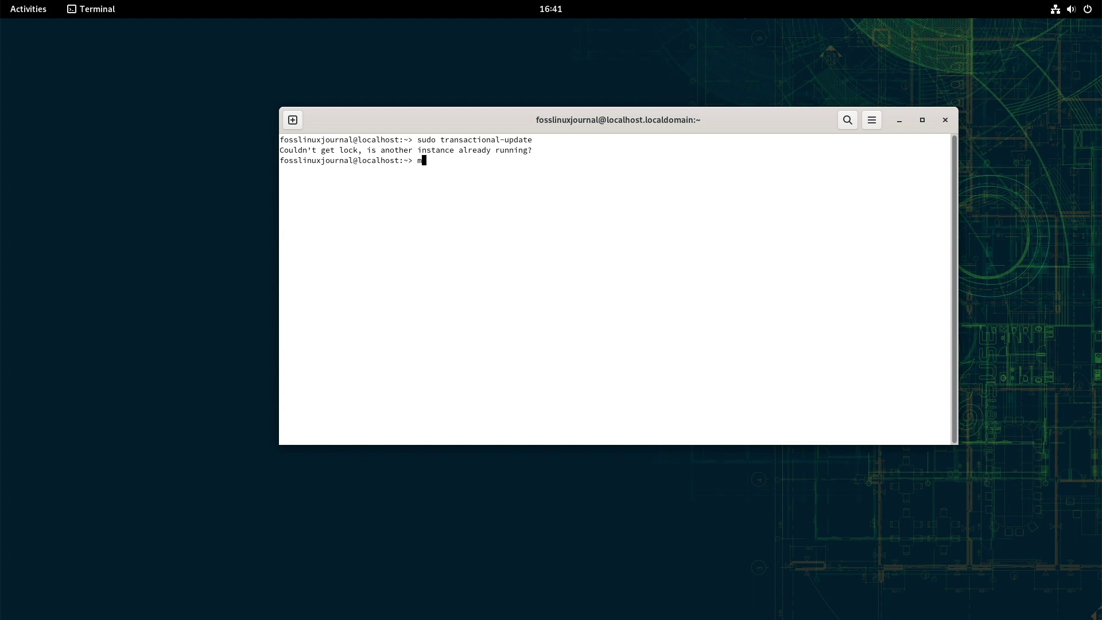
Step: Erase the stray ps -ef typing at the prompt and bring up the activities overview
key("BackSpace")
type("ps -e")
type("f")
key("BackSpace")
key("BackSpace")
key("BackSpace")
key("BackSpace")
left_click(37, 8)
Step: Launch GNOME Software, centre its window and check the Updates and Installed tabs
left_click(499, 583)
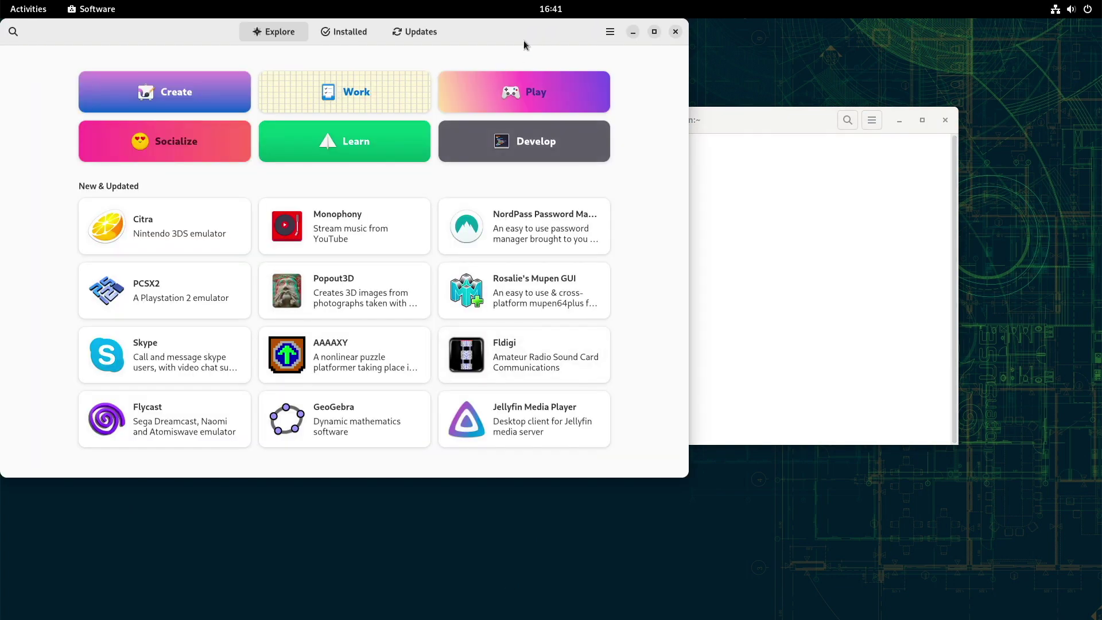
left_click_drag(523, 40, 693, 66)
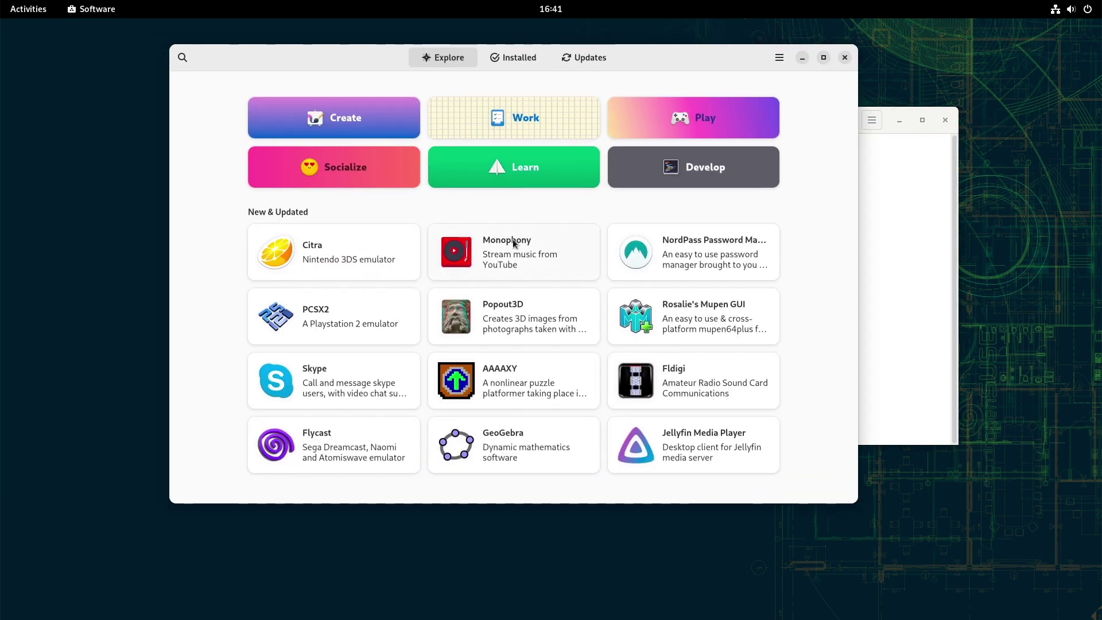
left_click(584, 62)
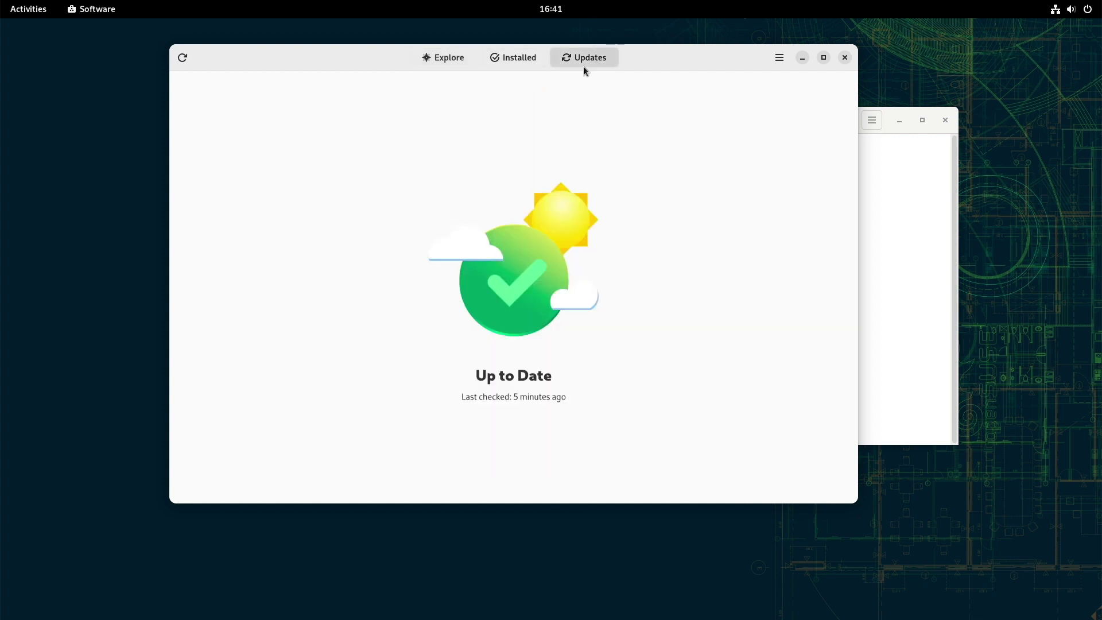
left_click(512, 63)
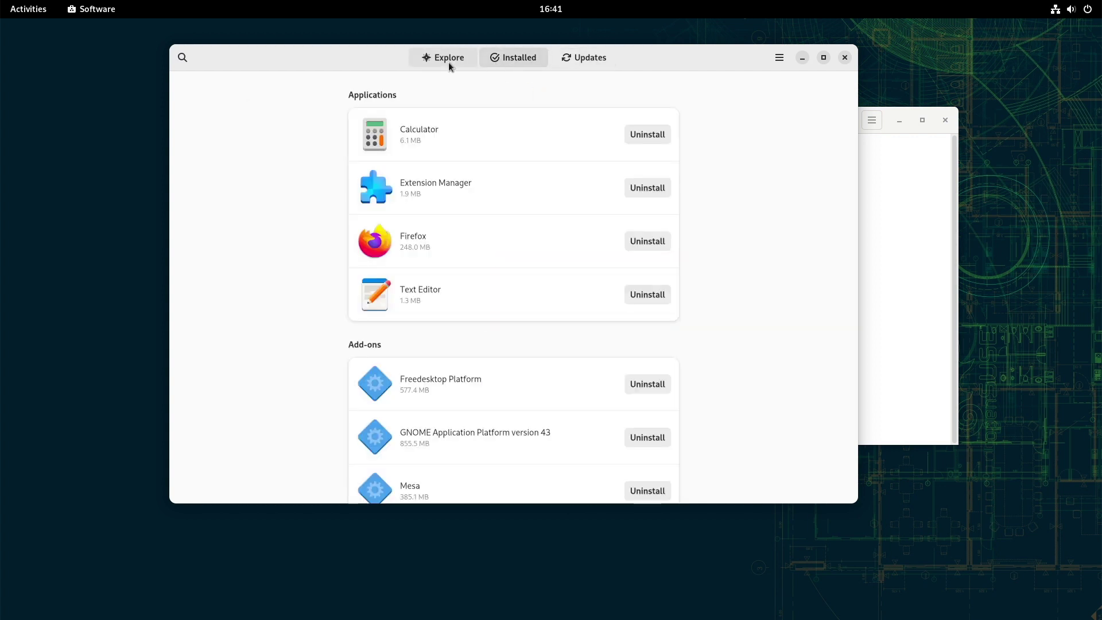
Step: Back on Explore, search 'spotify' and open the Spotify app's details page
left_click(449, 63)
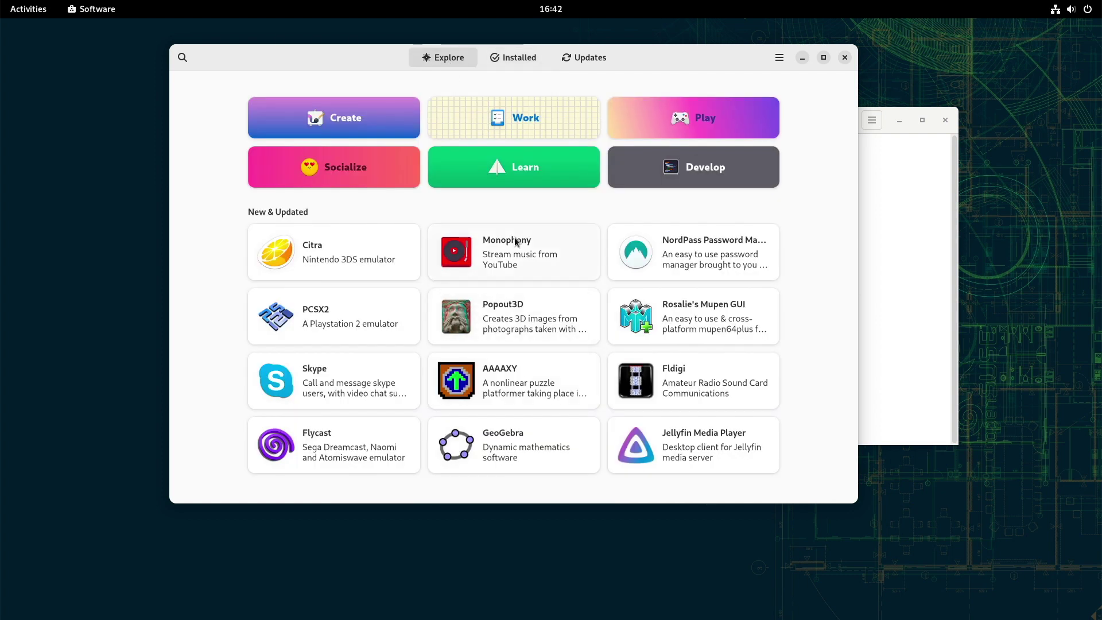
left_click(186, 61)
type("sp")
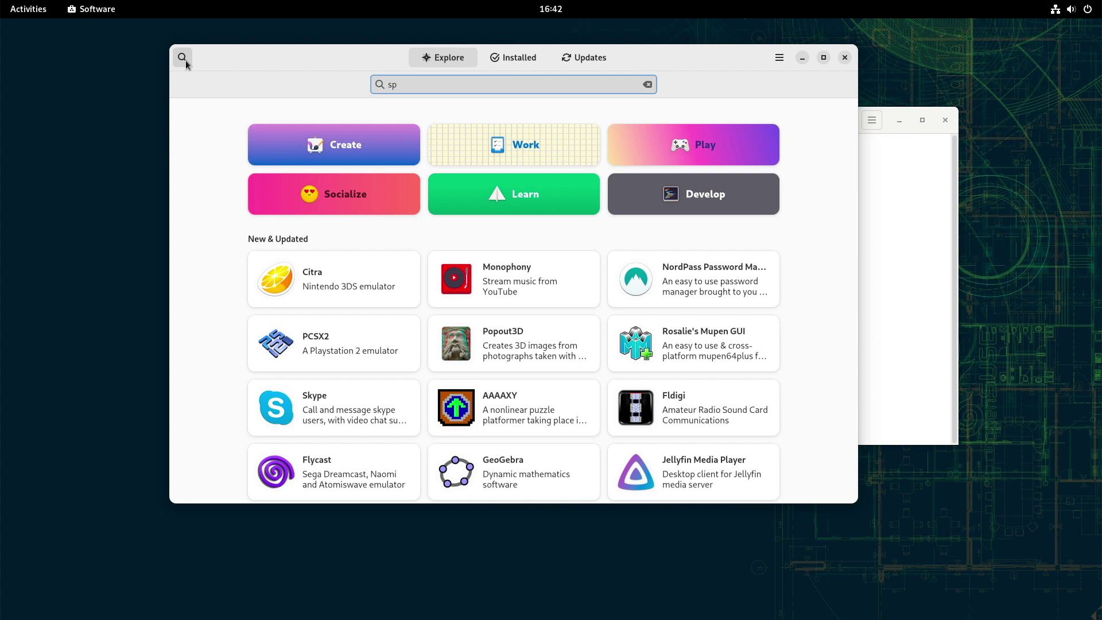
type("otify")
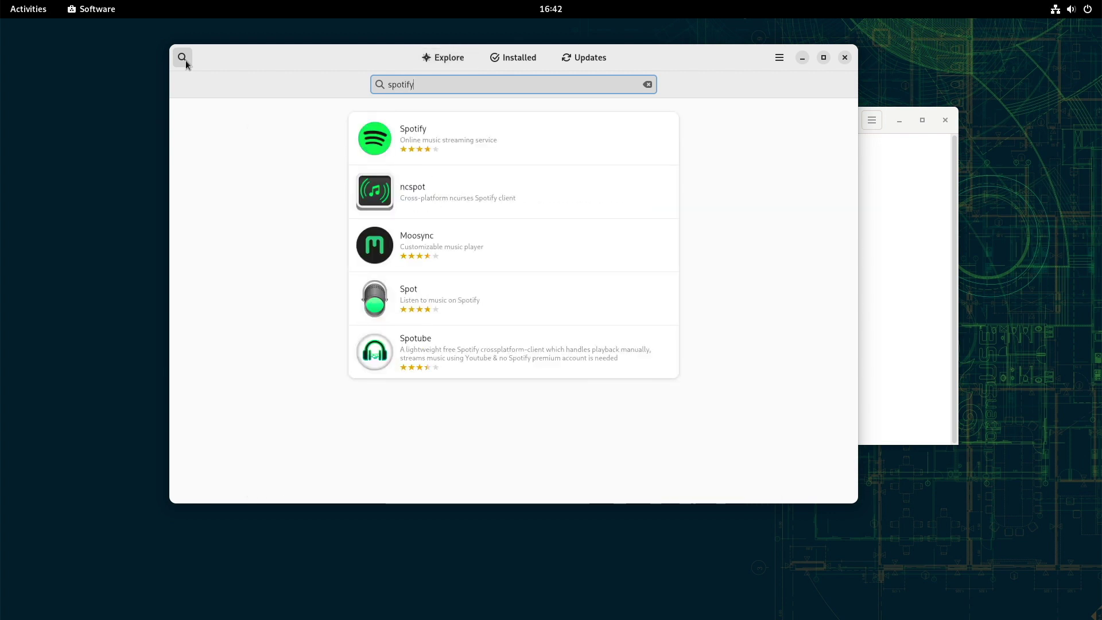
left_click(399, 134)
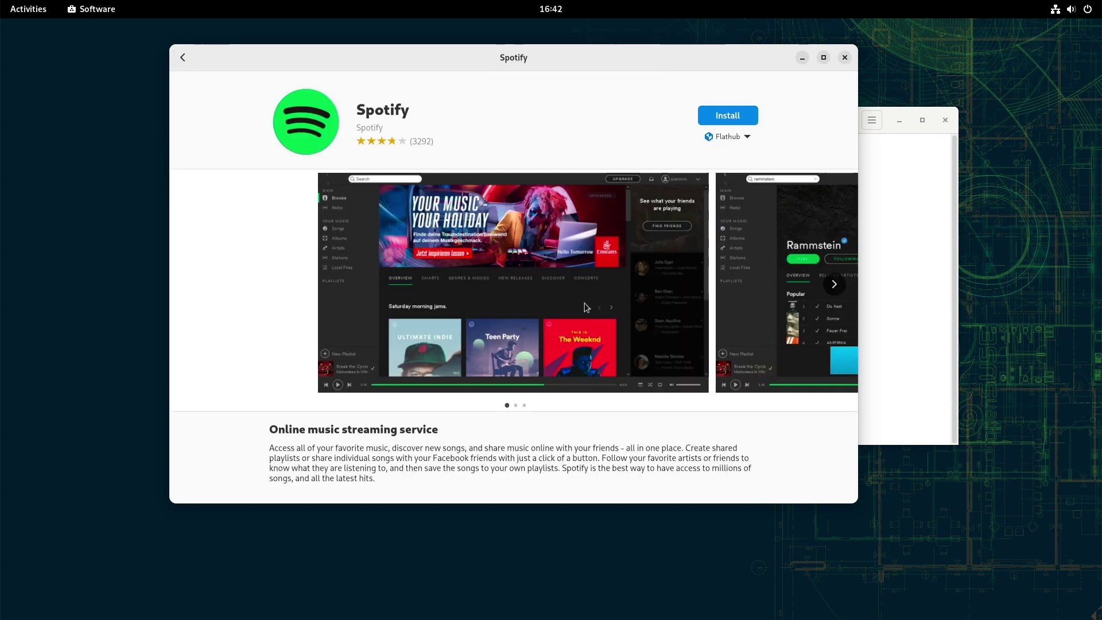
Step: Go back from Spotify's details to the spotify search results
left_click(183, 57)
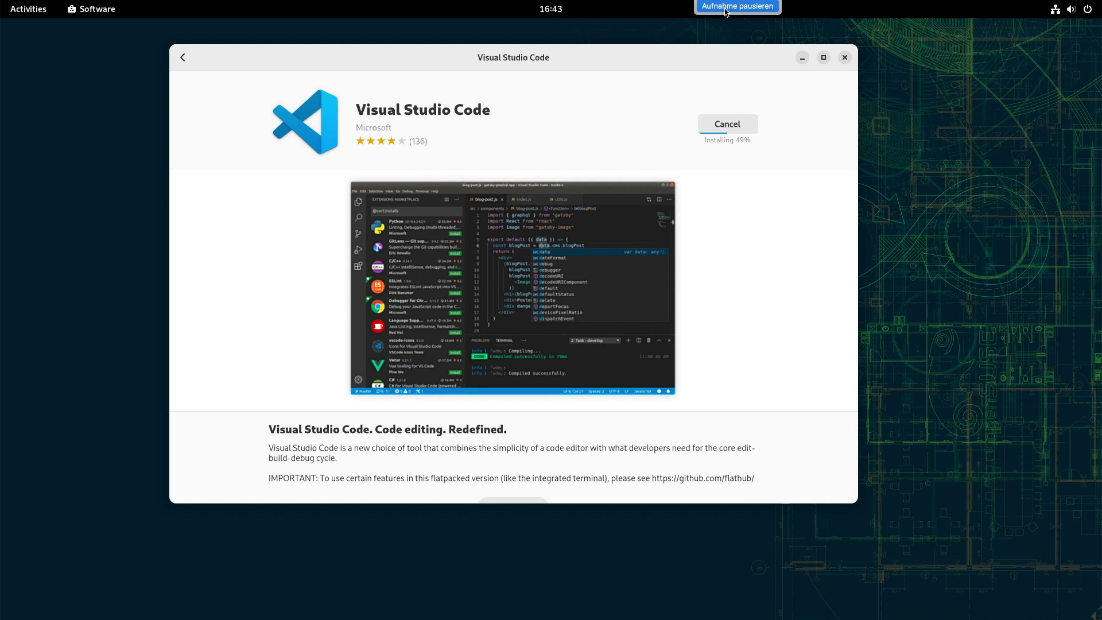
Step: Launch Extension Manager from the application grid while Visual Studio Code installs
left_click(27, 11)
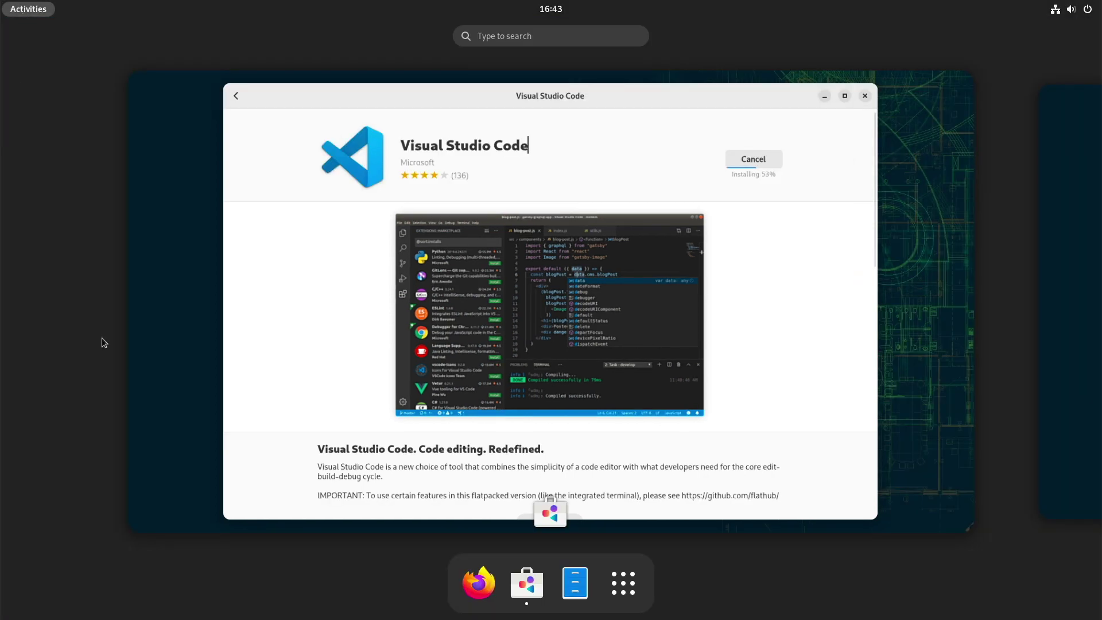
left_click(624, 583)
left_click(283, 232)
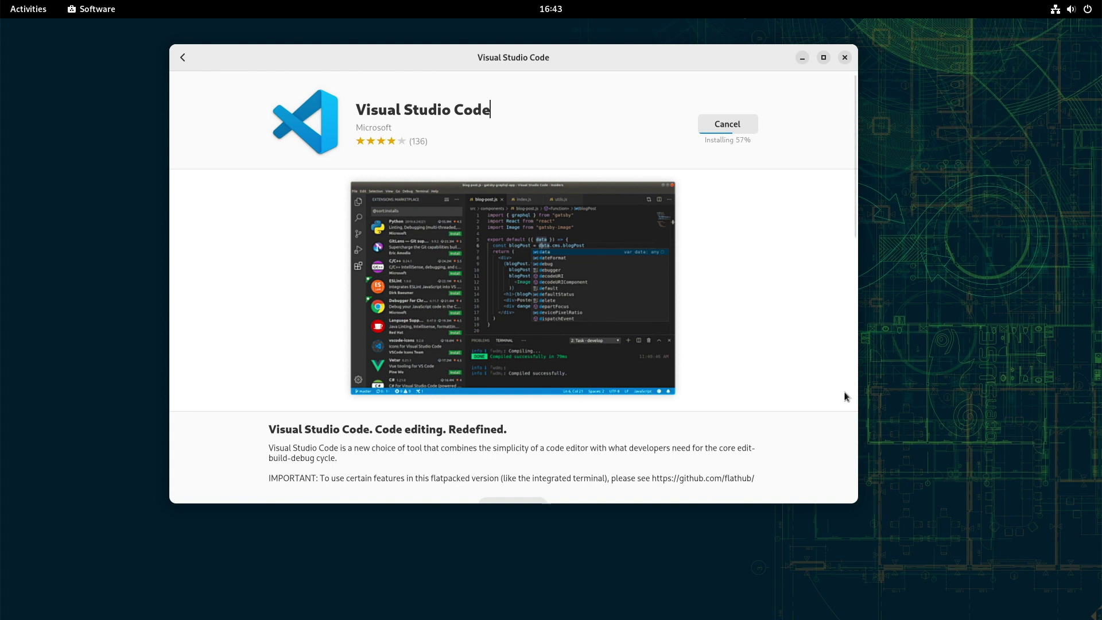
Step: In Extension Manager's Browse view, search 'dash to panel' and install Dash to Panel
left_click(34, 11)
left_click(129, 344)
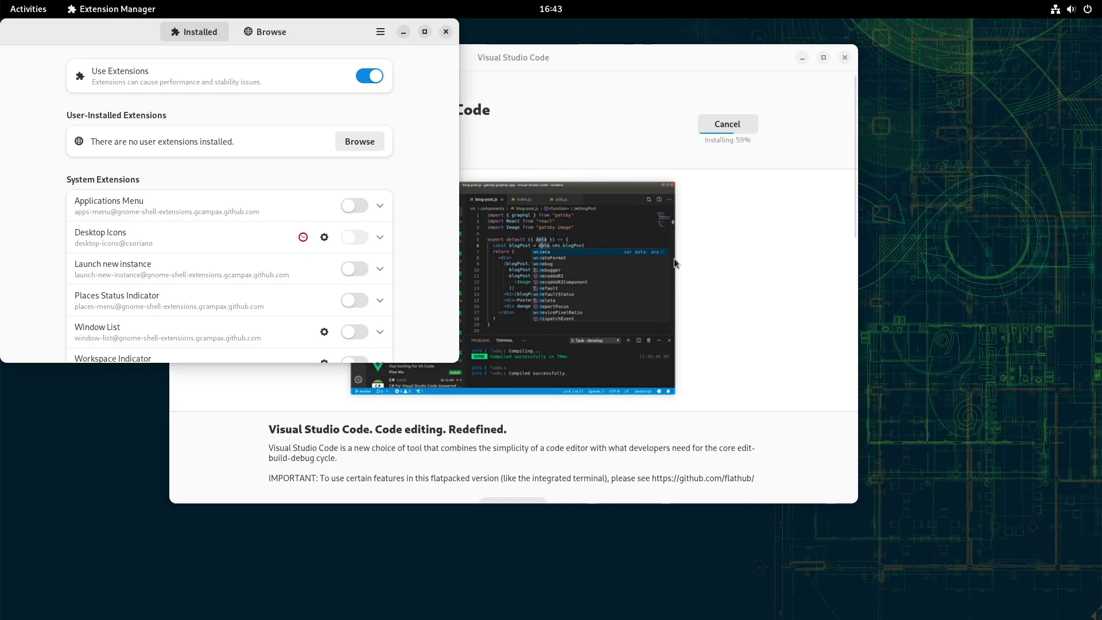
scroll(57, 217, "down", 1)
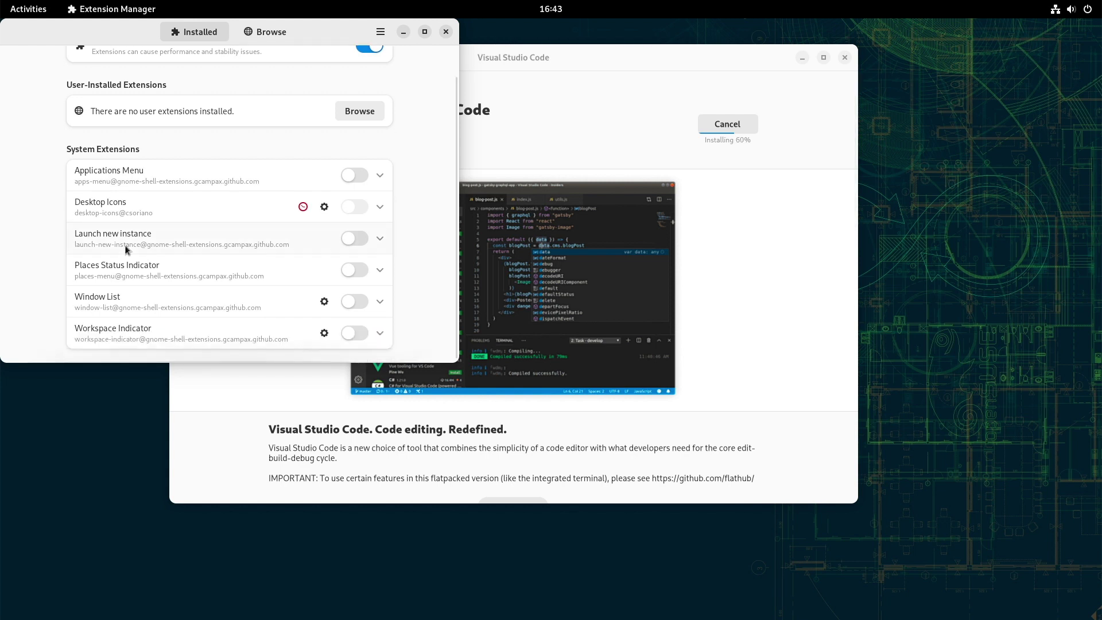
scroll(127, 244, "up", 1)
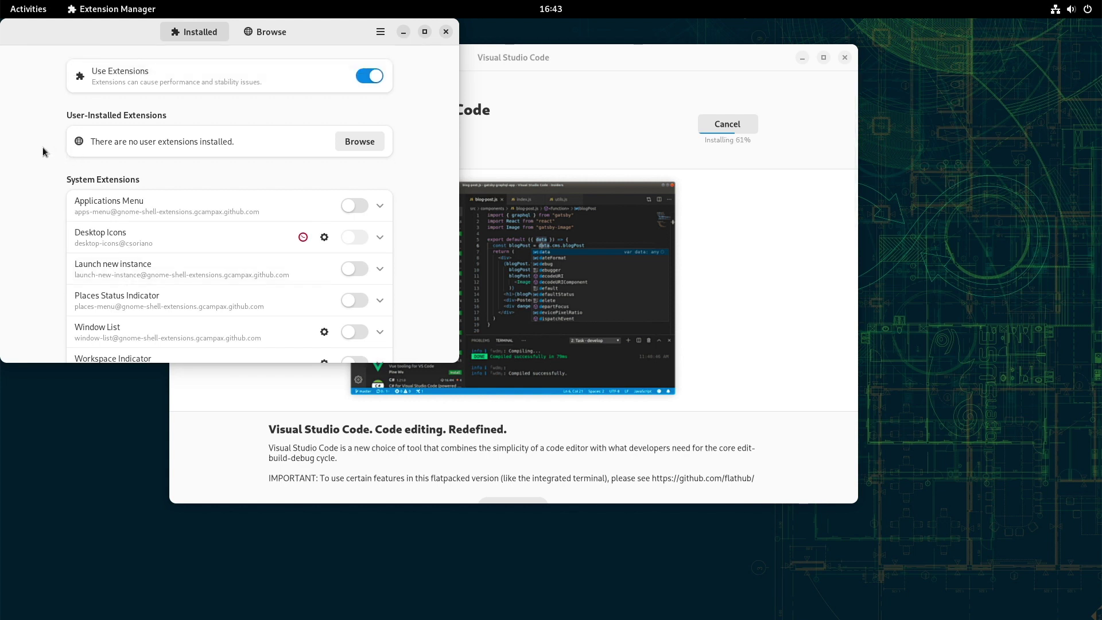
left_click(376, 144)
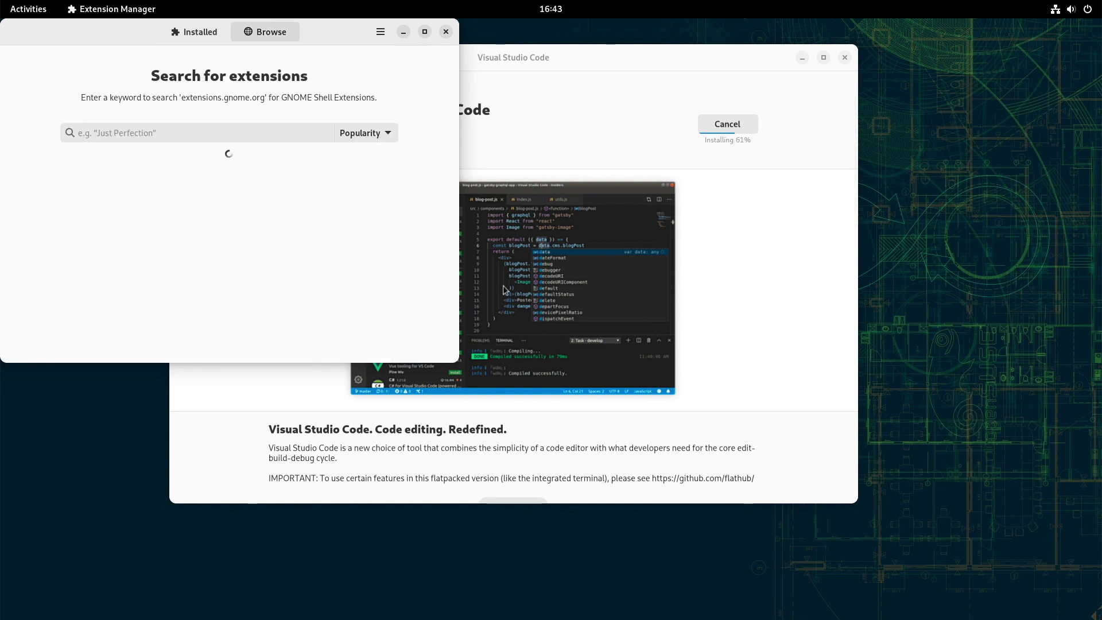
left_click(232, 141)
type("dash to")
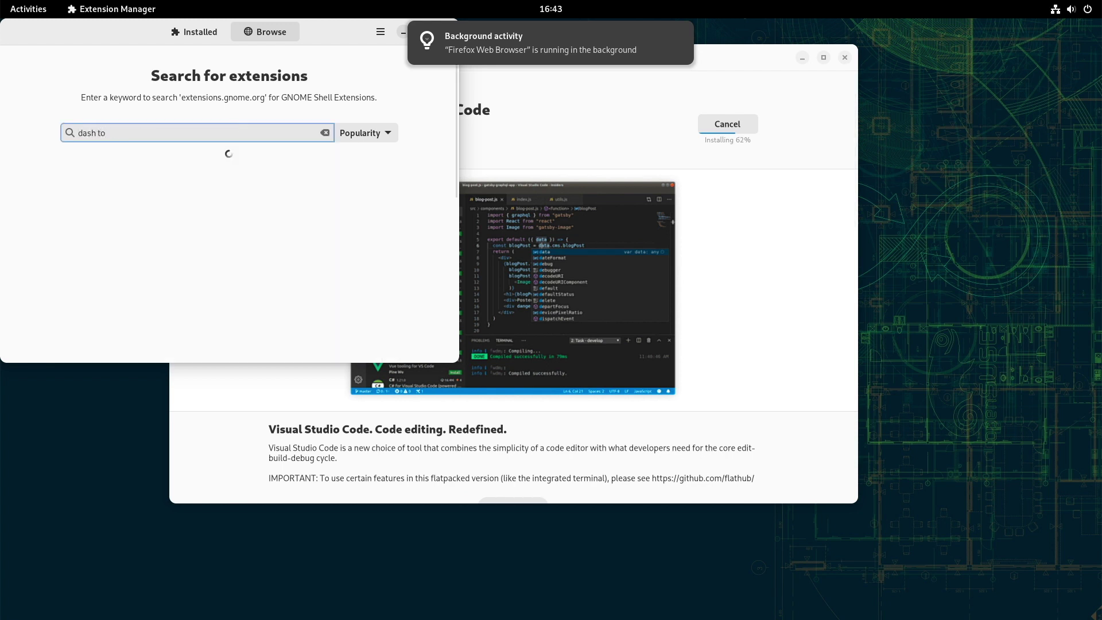
type(" panel")
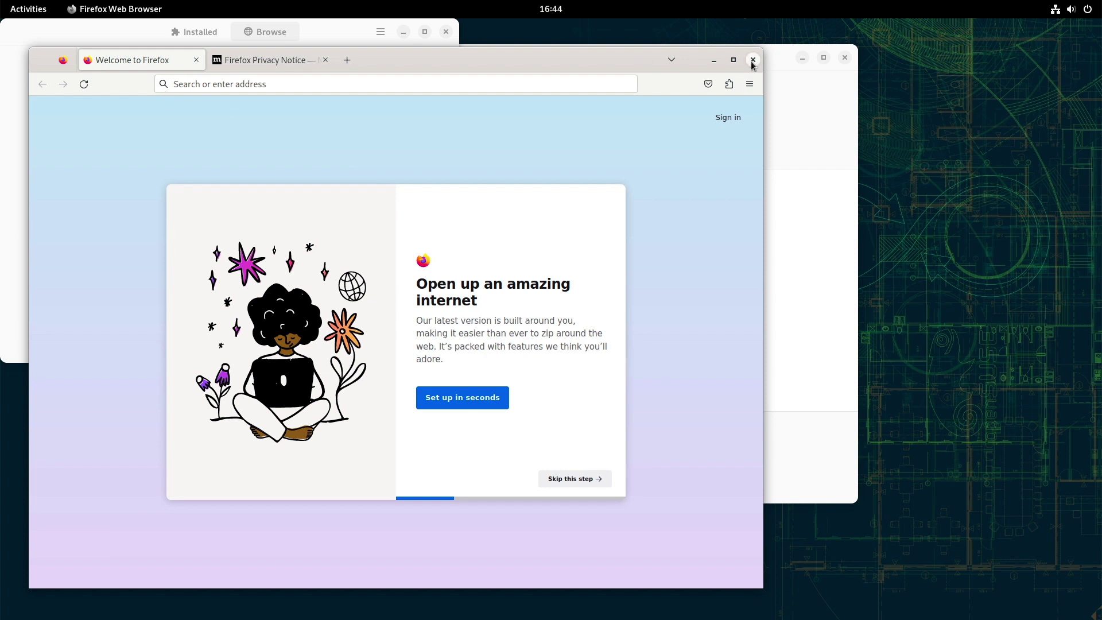
left_click(752, 60)
left_click(341, 178)
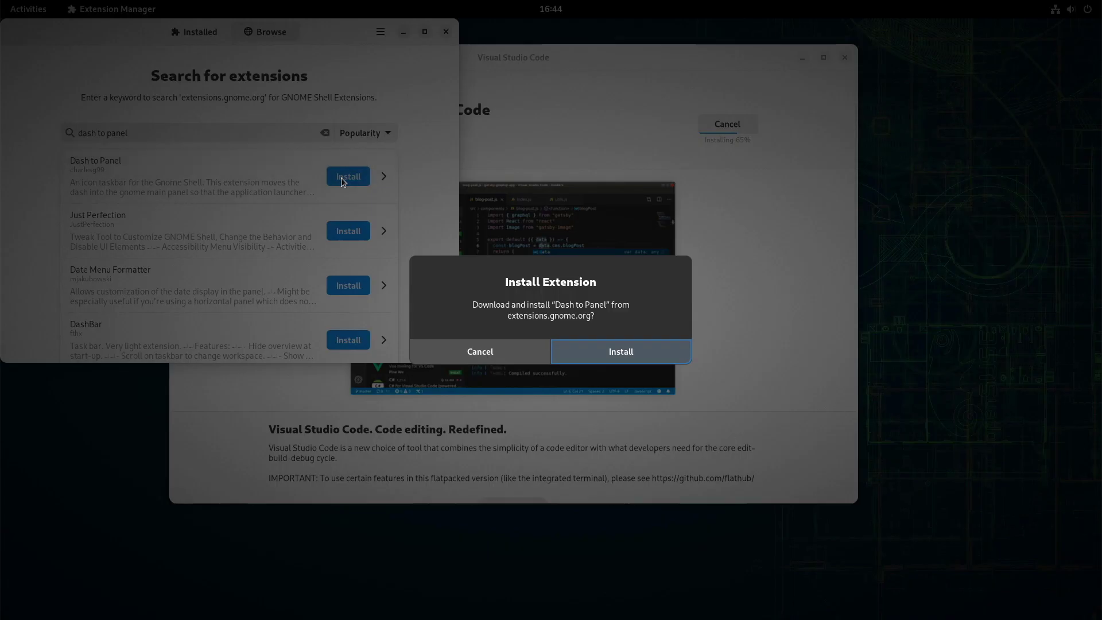
left_click(606, 353)
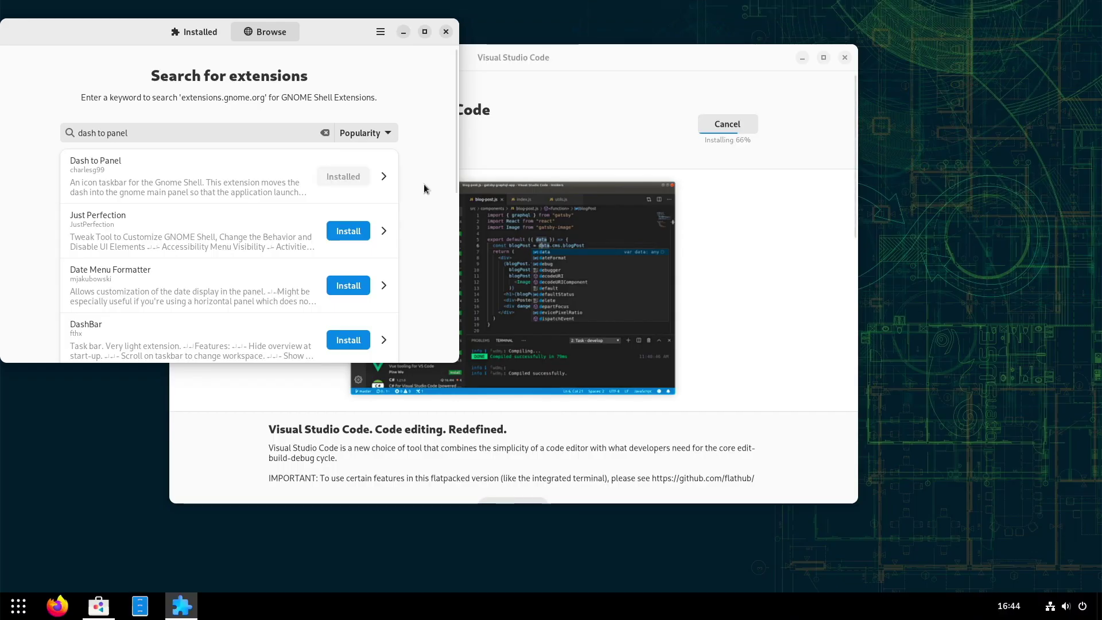
Step: Search 'arc', install ArcMenu, and view both as installed extensions
left_click(19, 607)
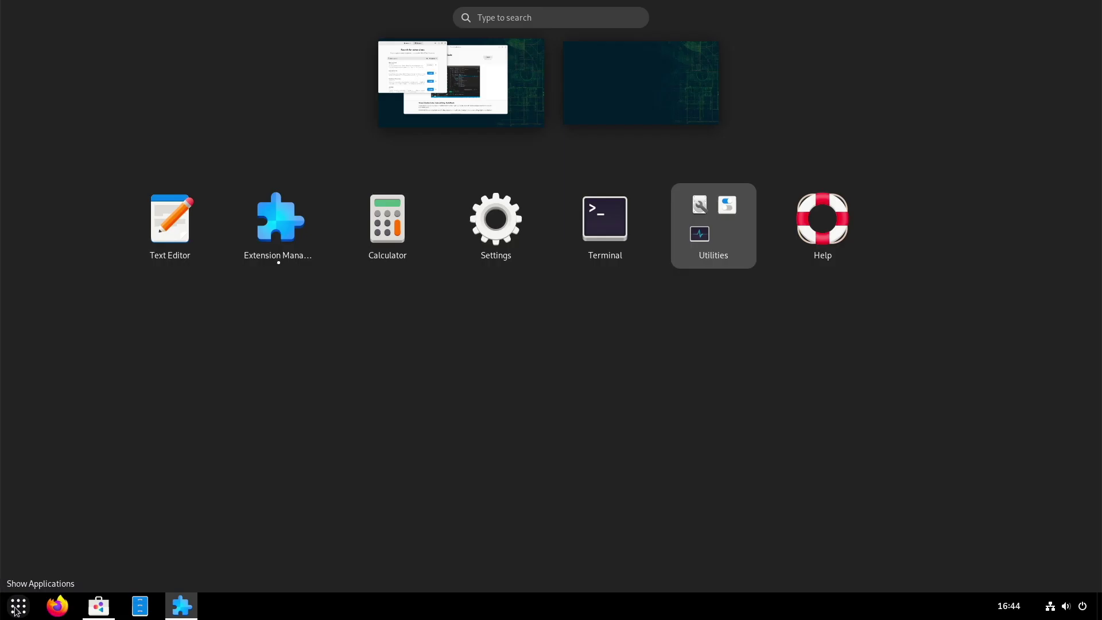
left_click(278, 250)
double_click(192, 131)
key("ctrl+a")
type("arc")
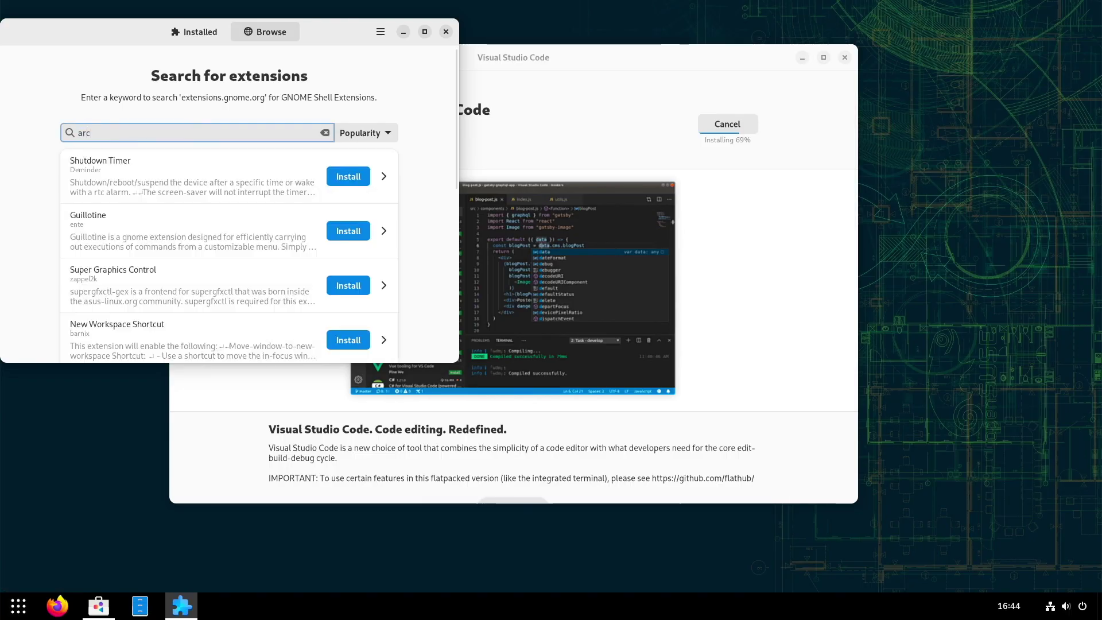
left_click(348, 175)
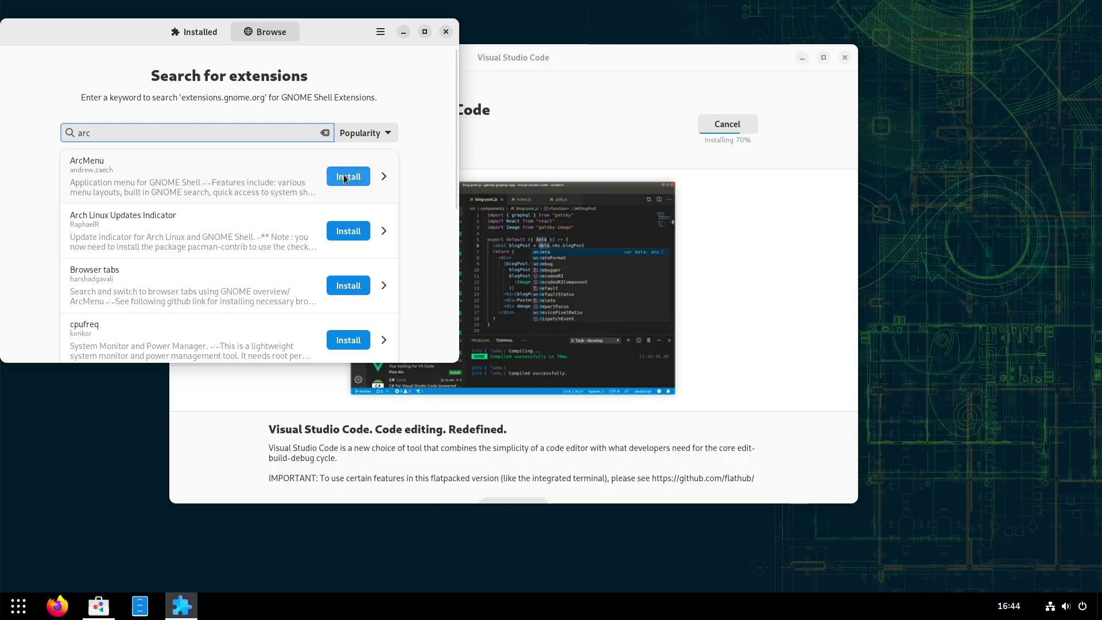
left_click(616, 356)
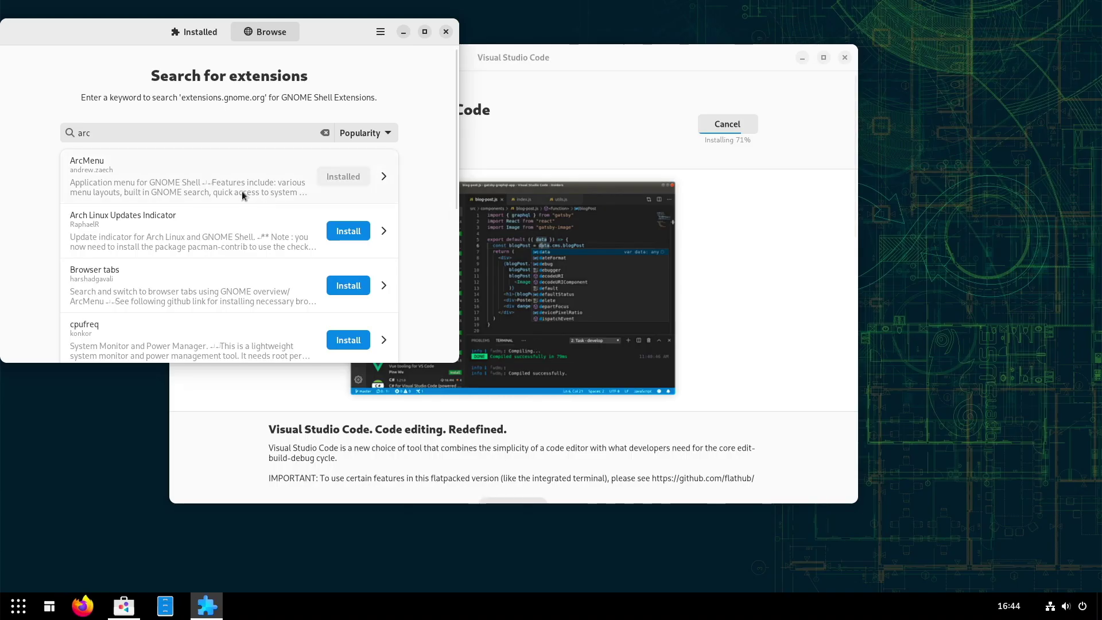
left_click(190, 32)
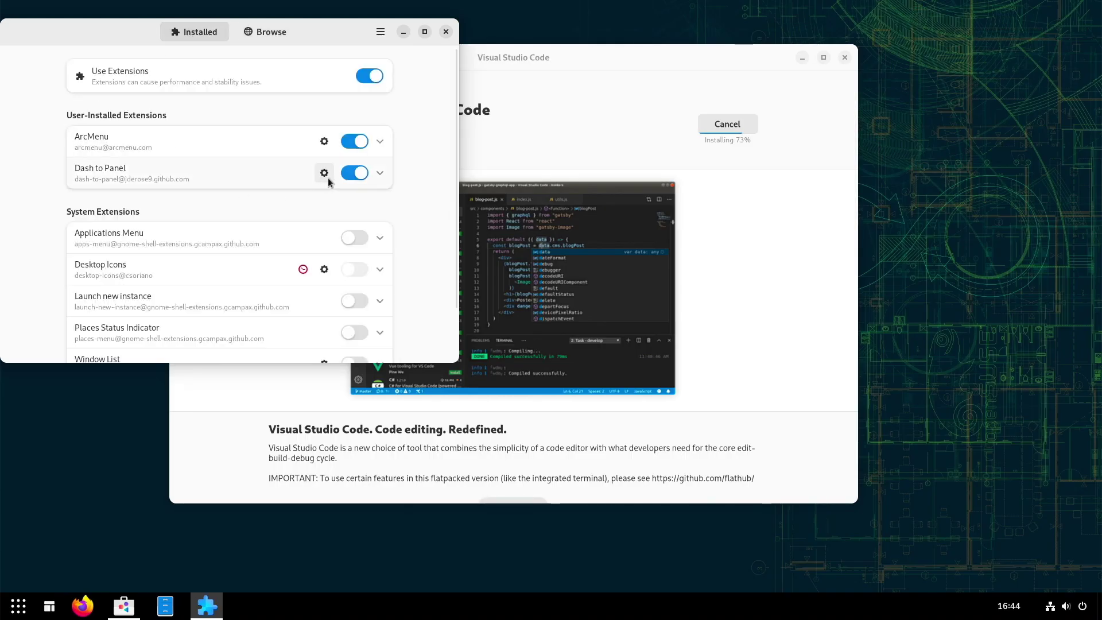
Step: Close Dash to Panel's settings and bring up ArcMenu's Menu Button Settings from the panel button
left_click(325, 176)
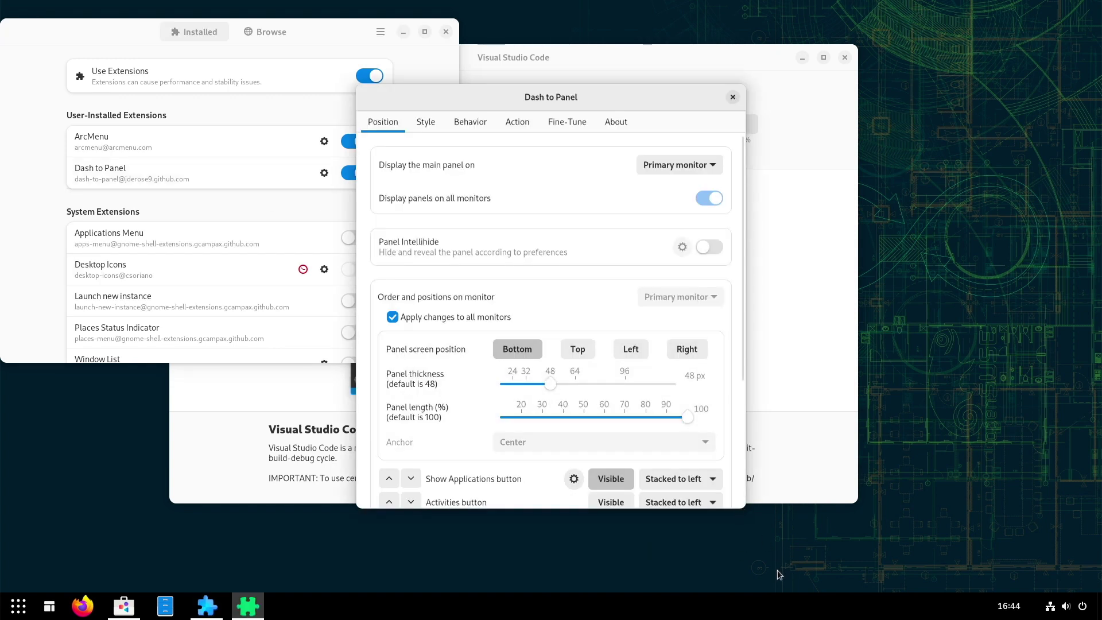
left_click(730, 97)
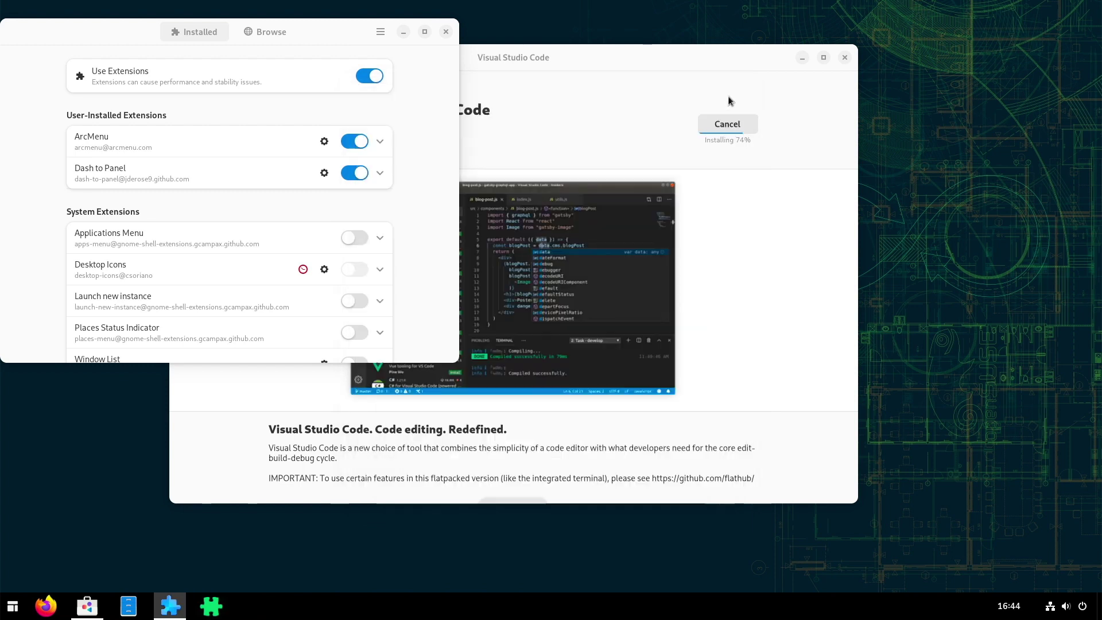
right_click(12, 606)
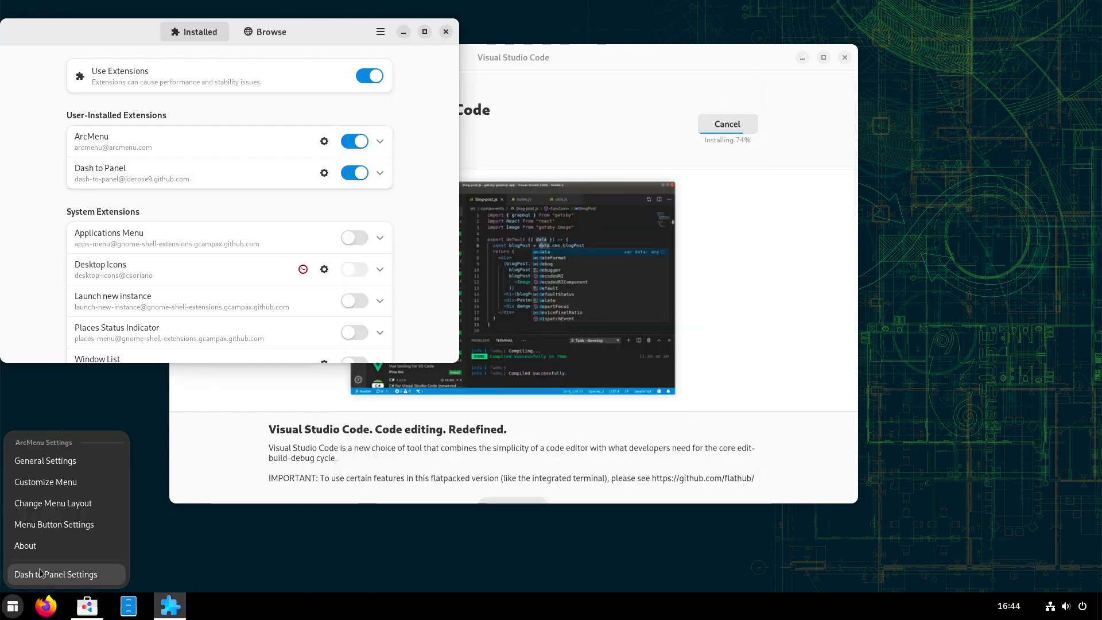
left_click(69, 527)
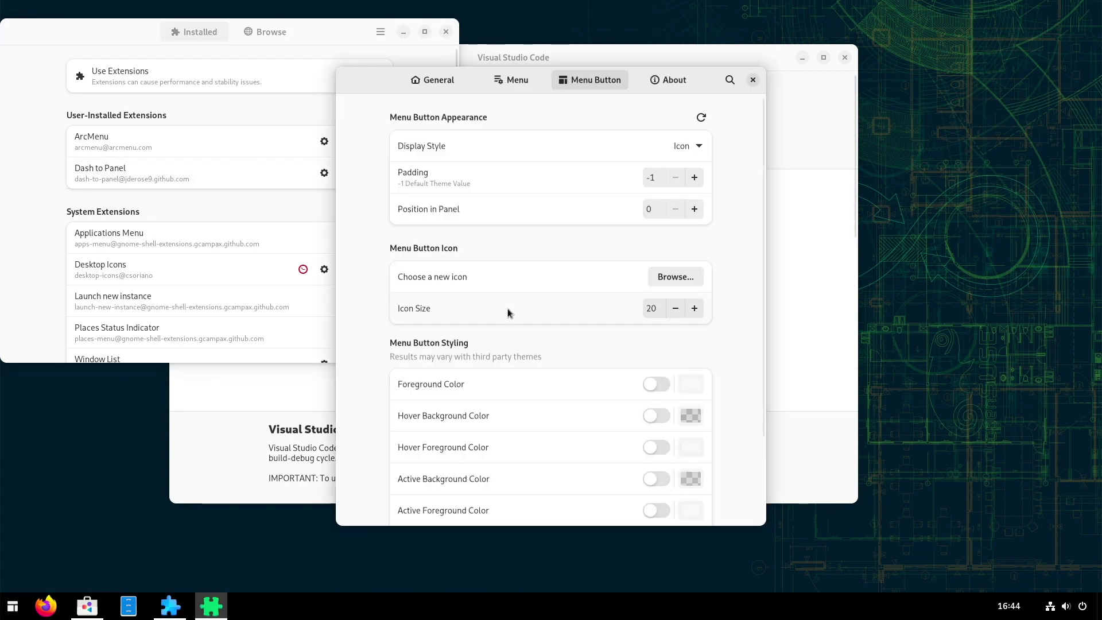
Step: Set the menu button icon to the openSUSE distro logo and raise its size to 40
left_click(677, 280)
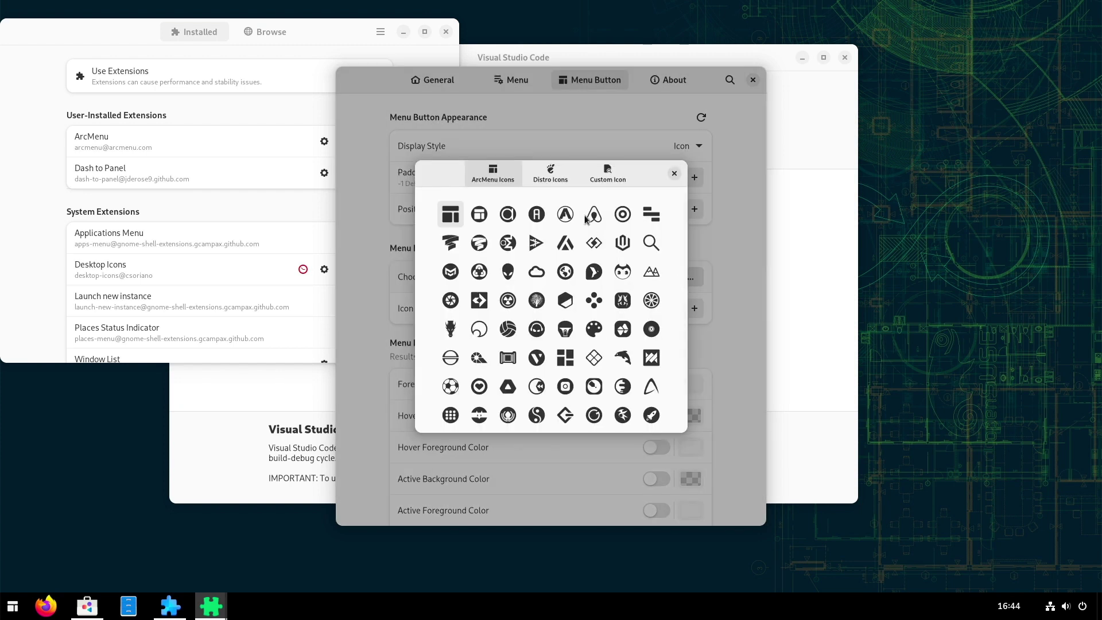
left_click(551, 172)
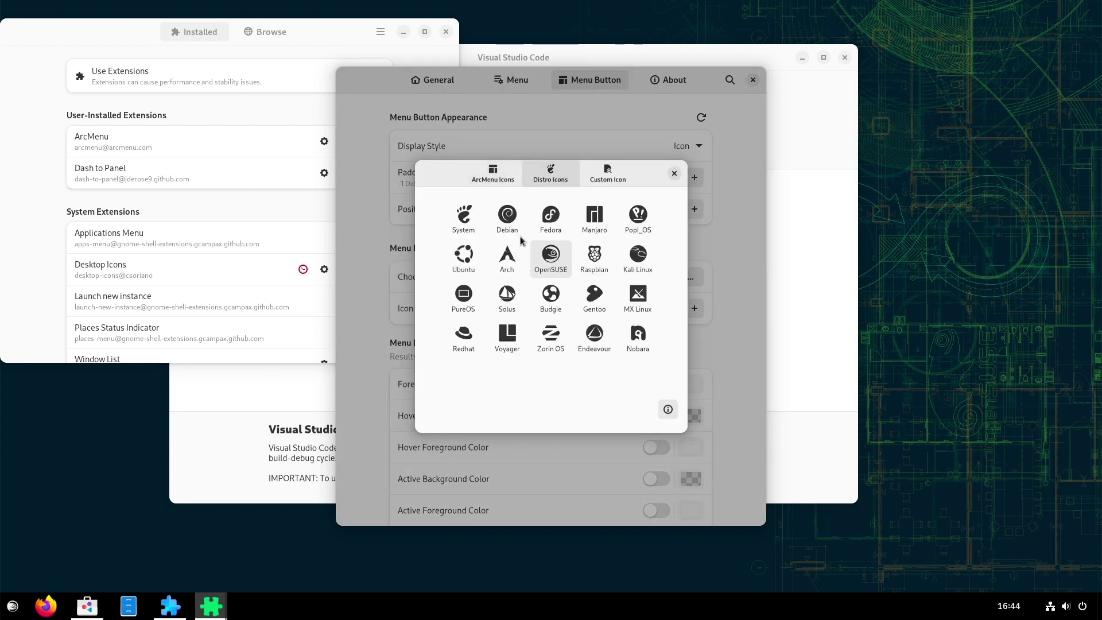
left_click(674, 176)
left_click(694, 309)
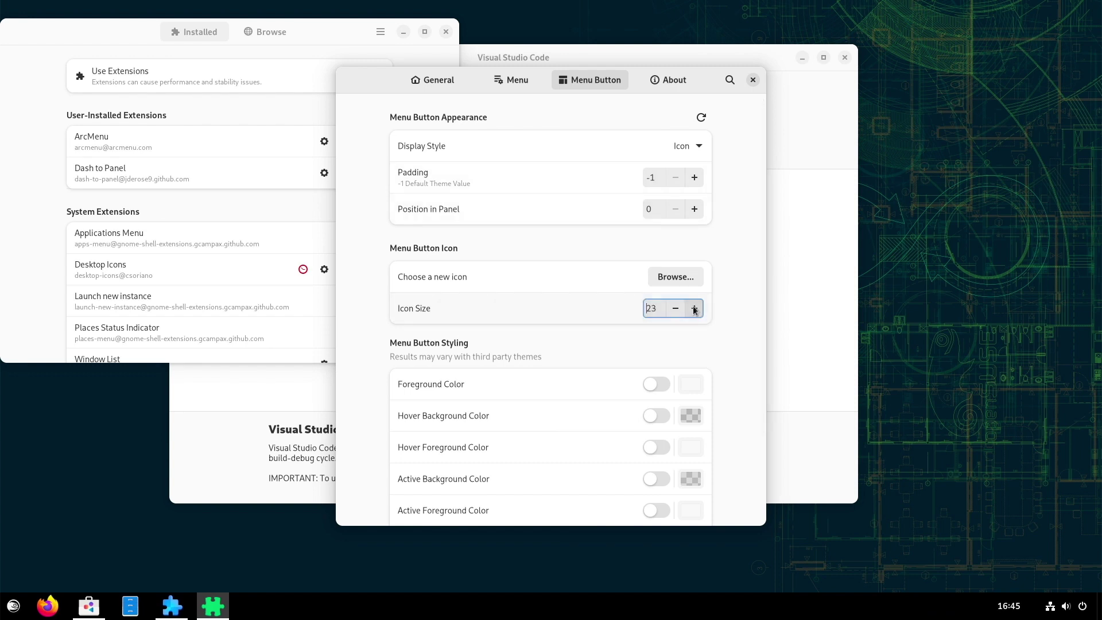
left_click(694, 308)
left_click(695, 309)
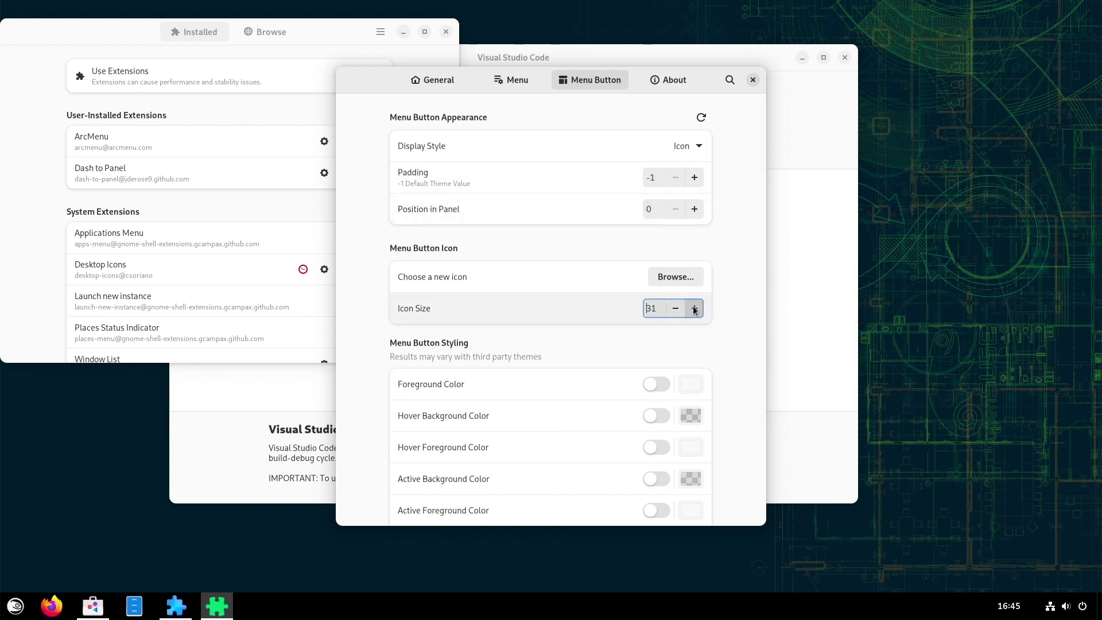
left_click(694, 309)
left_click(695, 308)
left_click(694, 309)
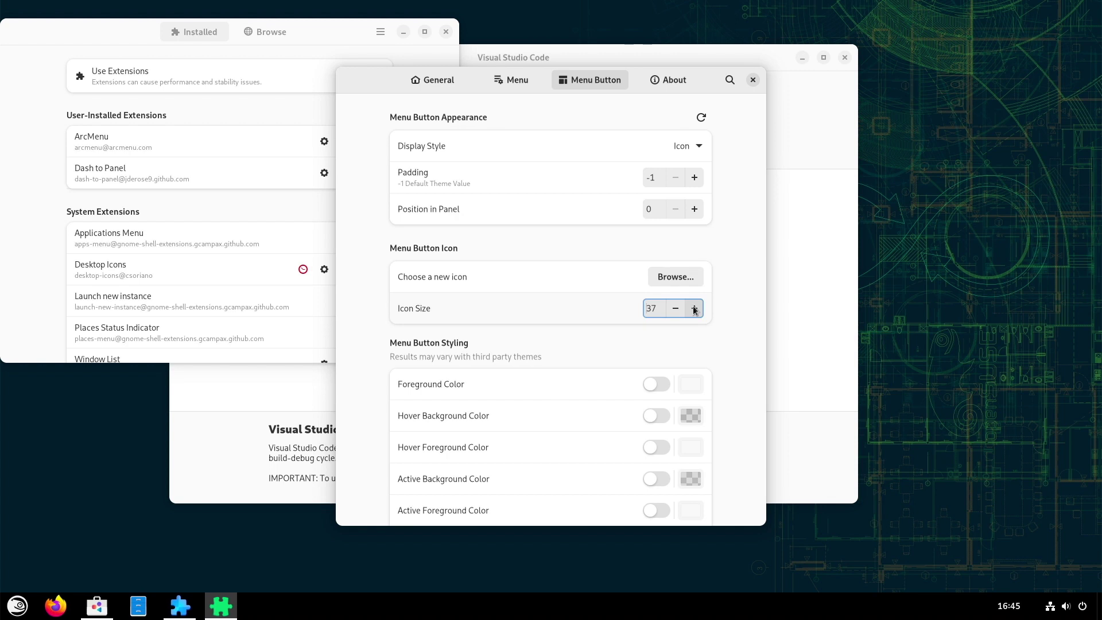
left_click(695, 308)
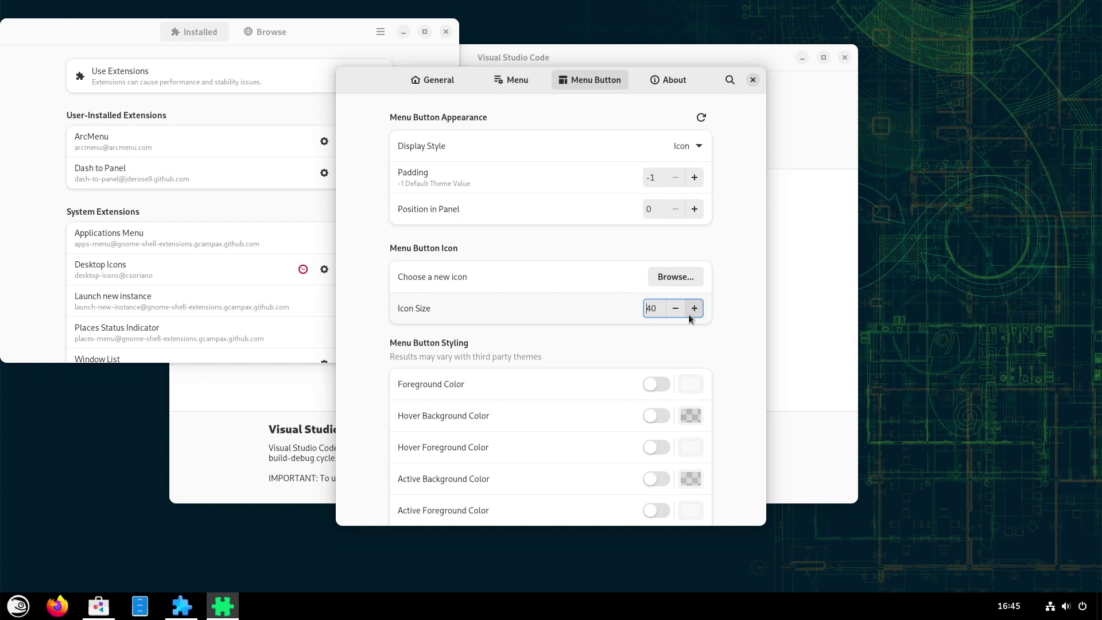
Step: Under Menu > Menu Layout, choose the modern 11 layout and return to the main settings
left_click(523, 82)
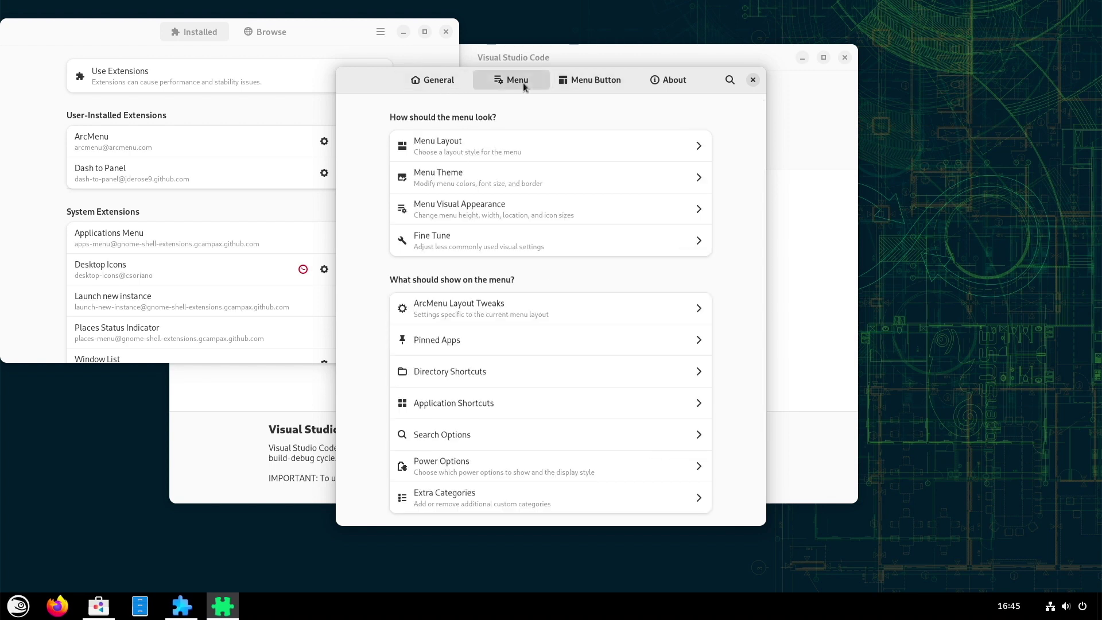
left_click(438, 147)
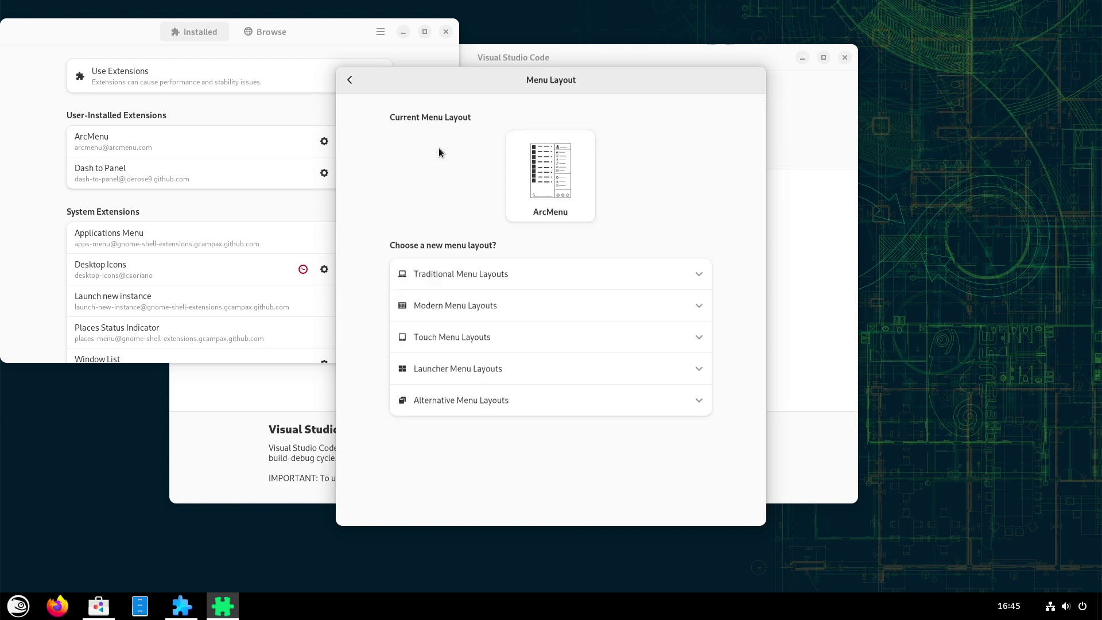
left_click(474, 275)
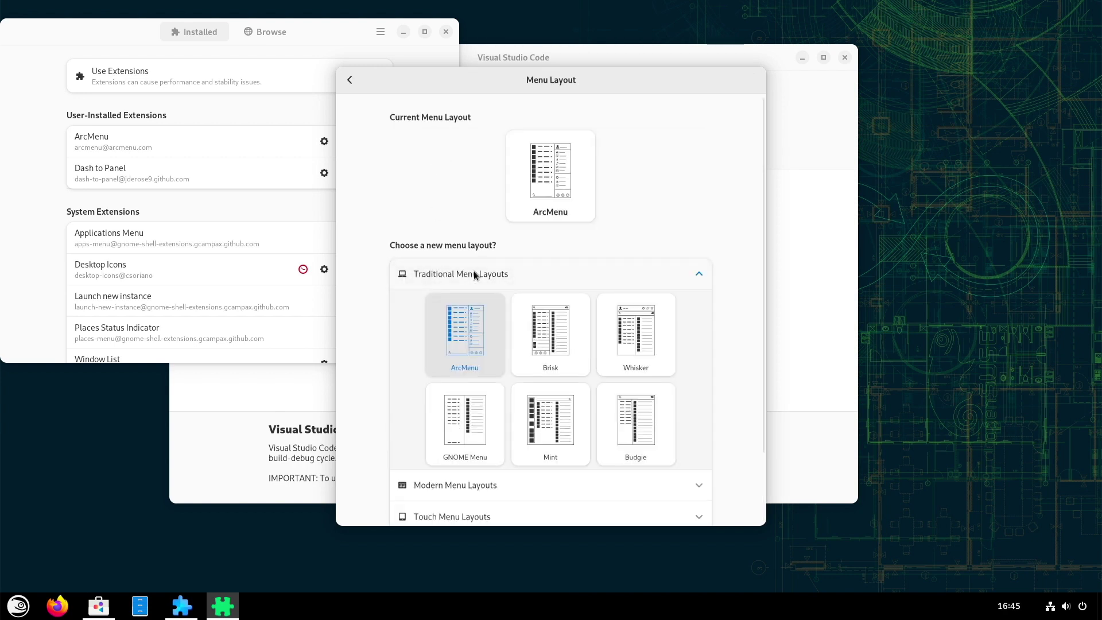
left_click(418, 274)
left_click(437, 305)
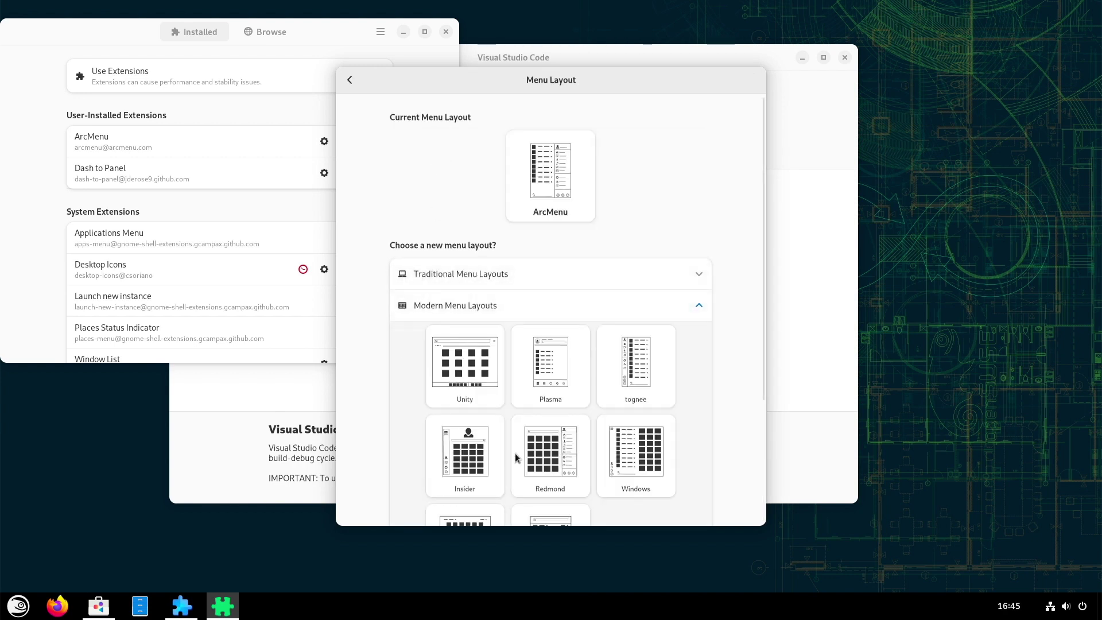
scroll(515, 453, "down", 5)
left_click(467, 376)
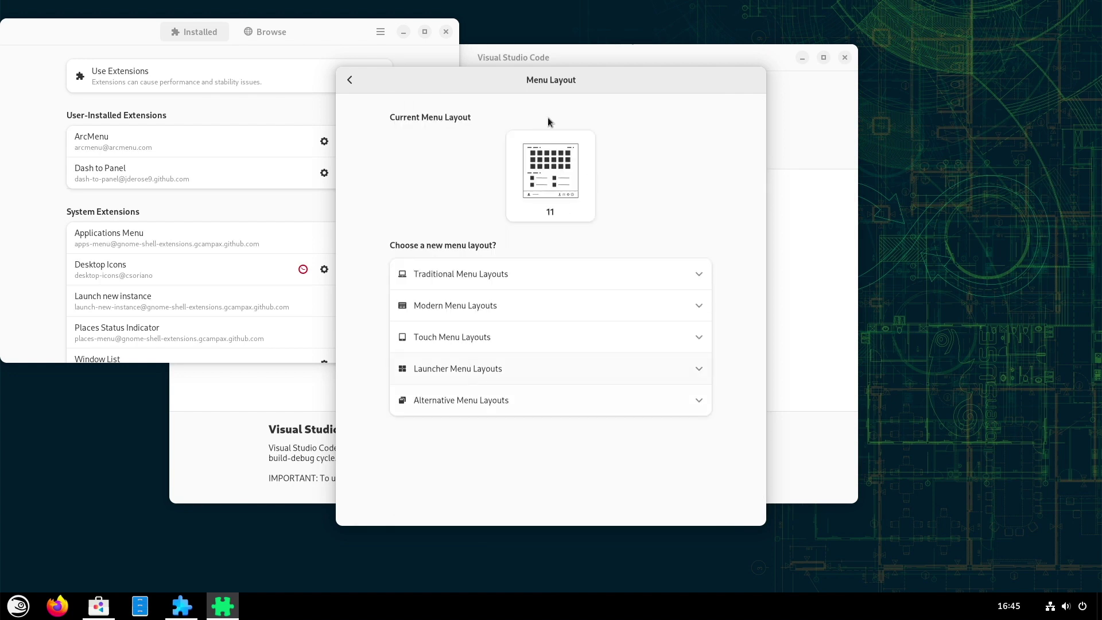
left_click(349, 79)
Step: Close ArcMenu settings, try the restyled app menu, and reach Dash to Panel's Style settings
left_click(754, 81)
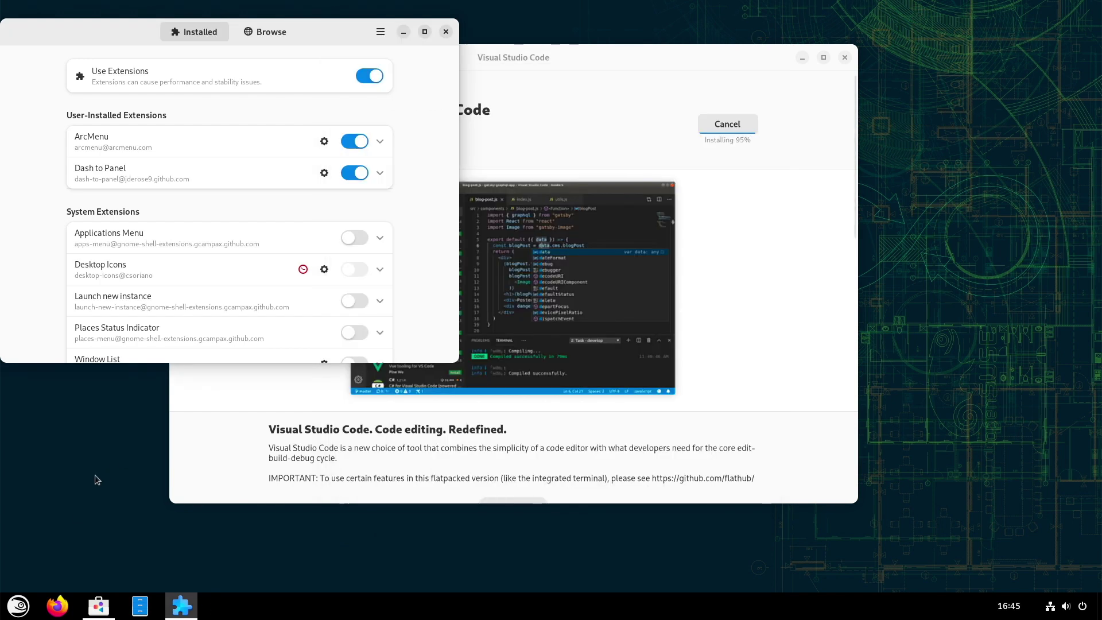
left_click(17, 605)
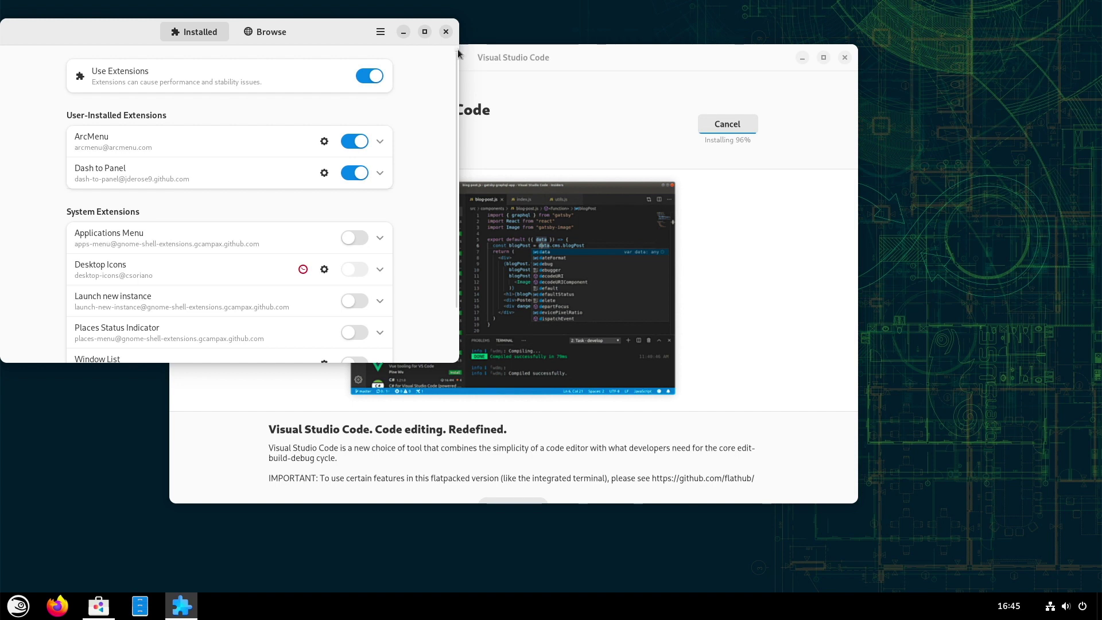
left_click(325, 173)
left_click(427, 125)
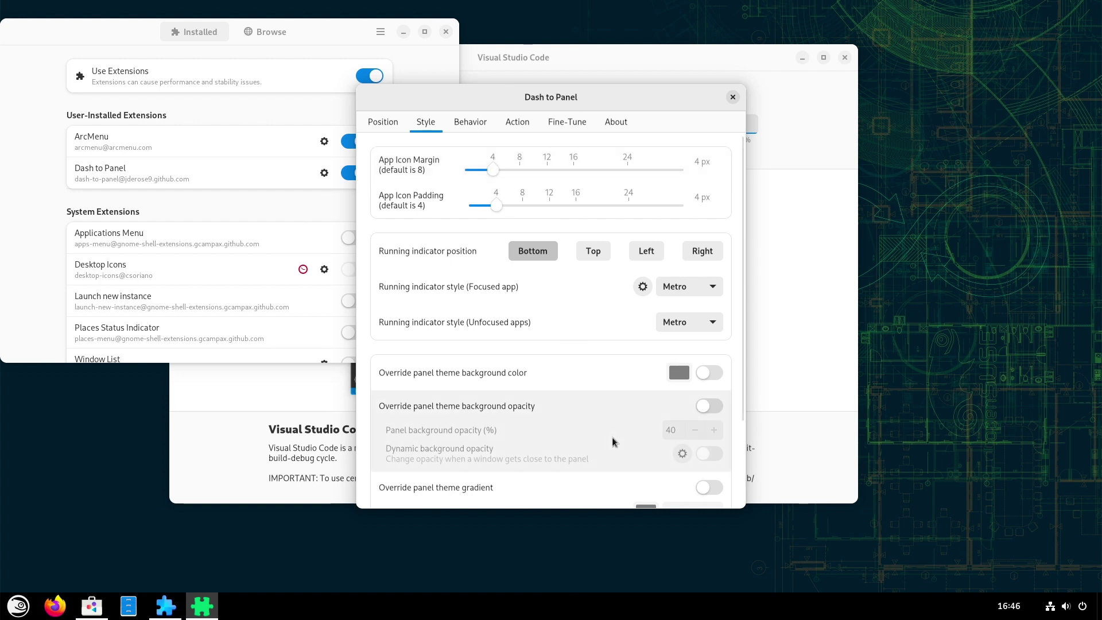
Step: Override the panel background opacity, raise it to 60 percent, and close settings and Extensions
left_click(715, 410)
left_click(713, 431)
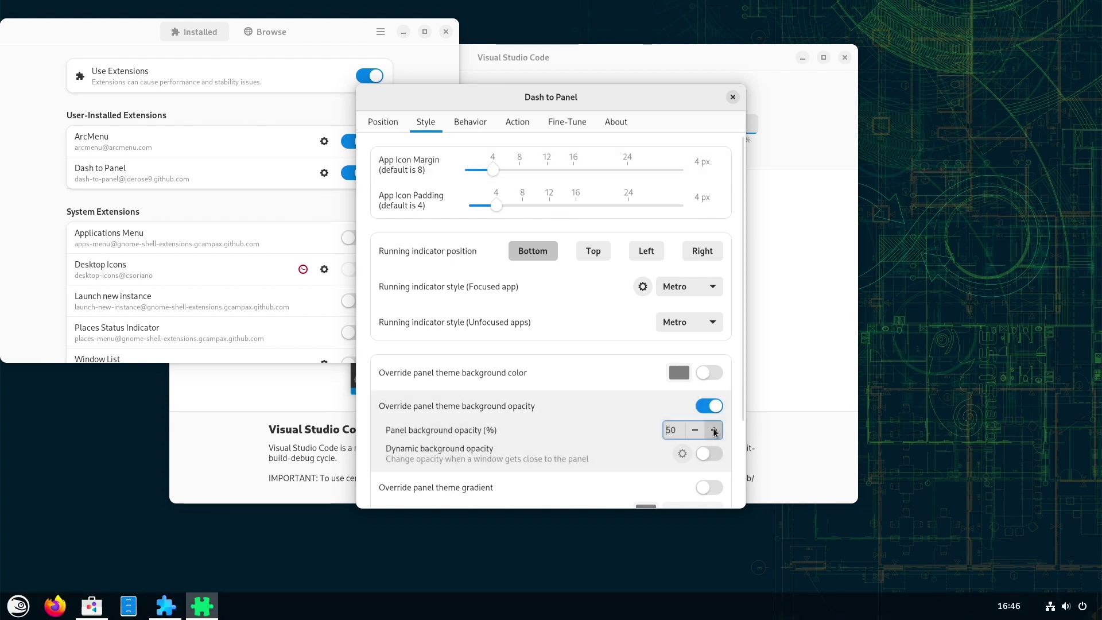
left_click(733, 98)
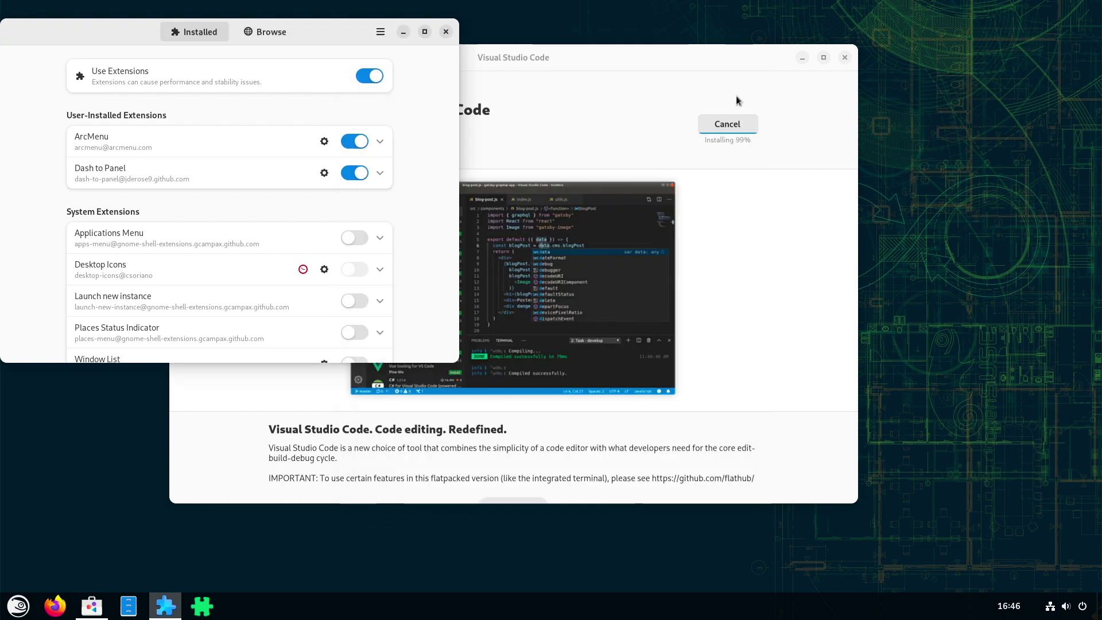
left_click(446, 32)
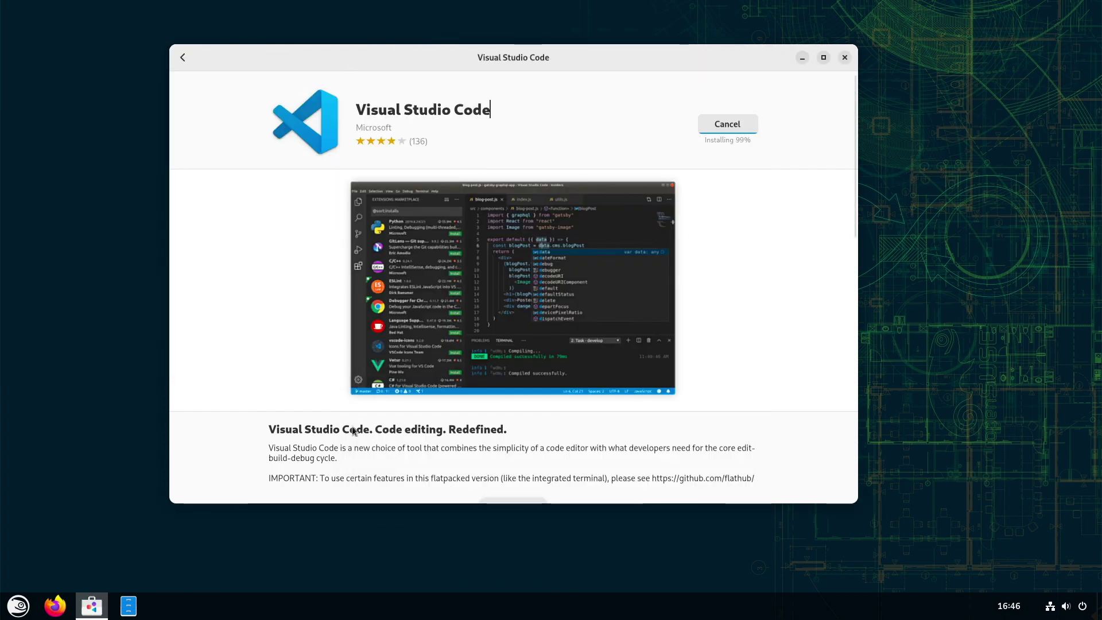
Step: Launch Visual Studio Code from ArcMenu's All Apps list once installed
left_click(18, 606)
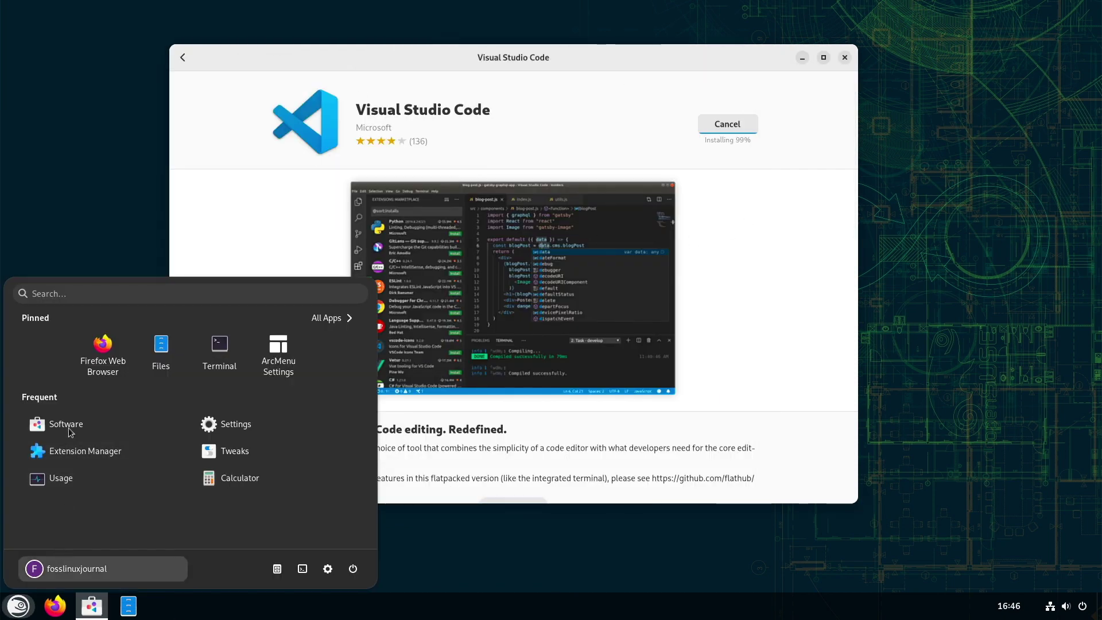
left_click(330, 319)
scroll(152, 448, "down", 3)
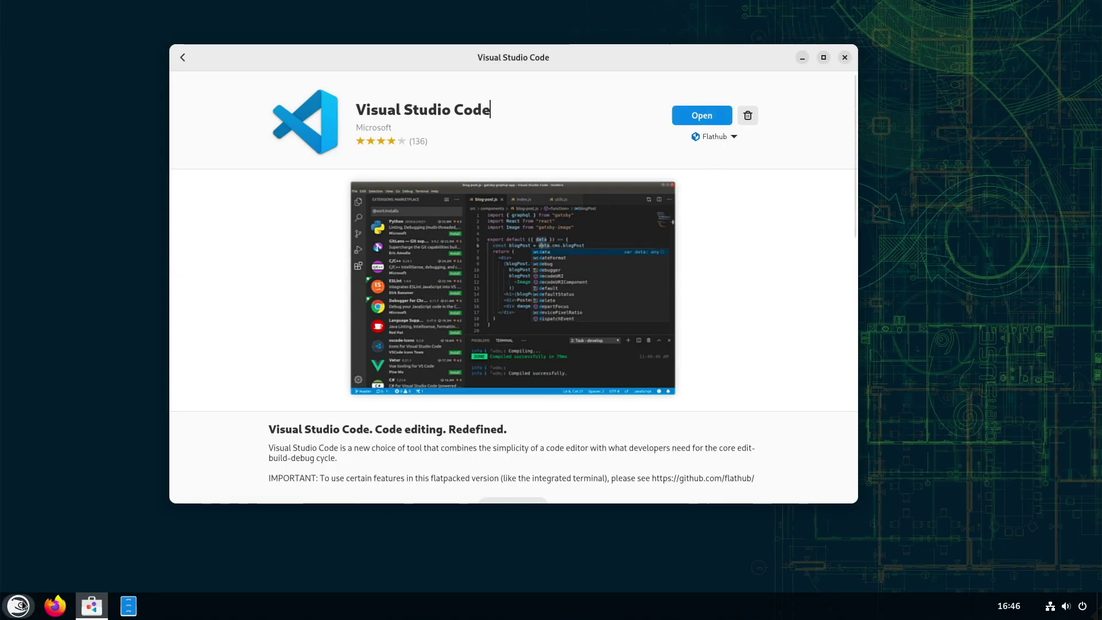
key("super")
left_click(331, 318)
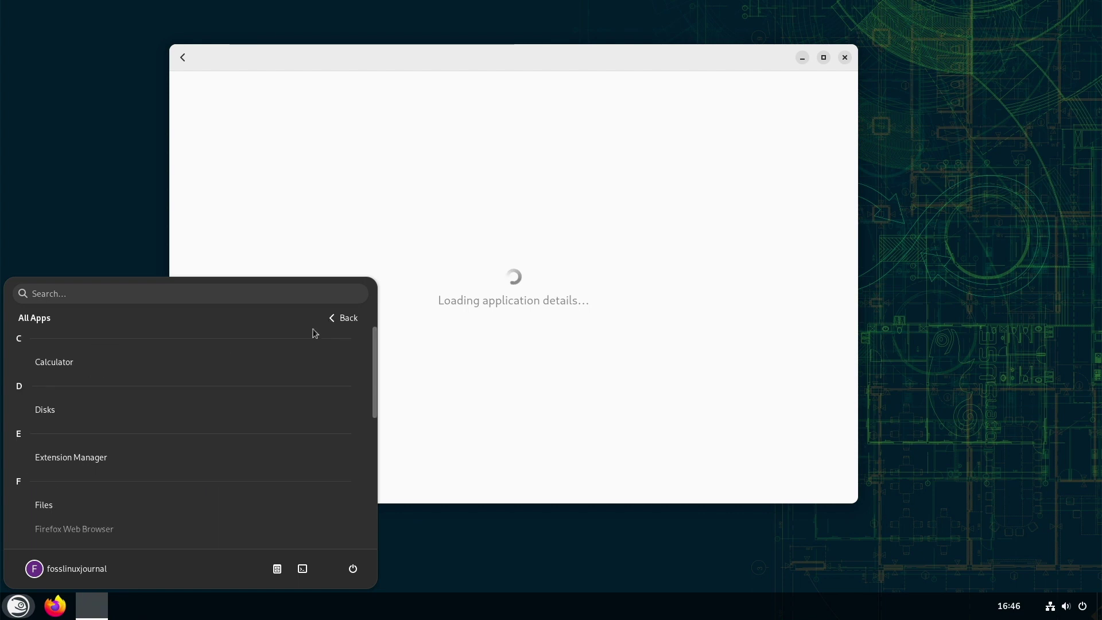
scroll(197, 413, "down", 2)
scroll(197, 412, "down", 10)
scroll(197, 411, "down", 3)
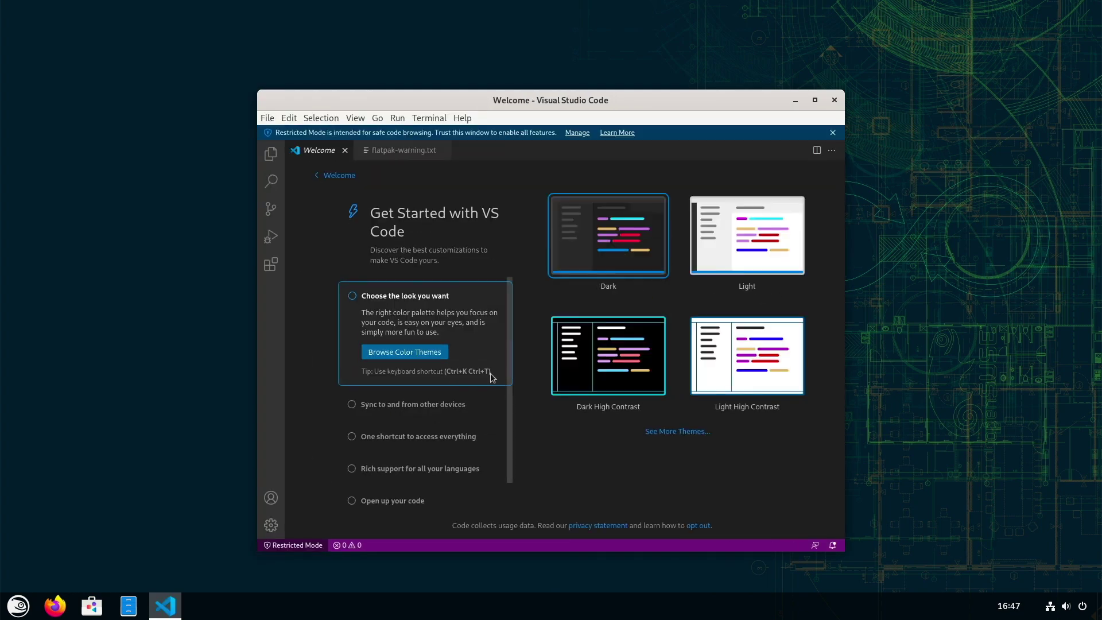
Step: Switch to the Light theme, dismiss the Restricted Mode notice, and close Welcome
left_click(748, 256)
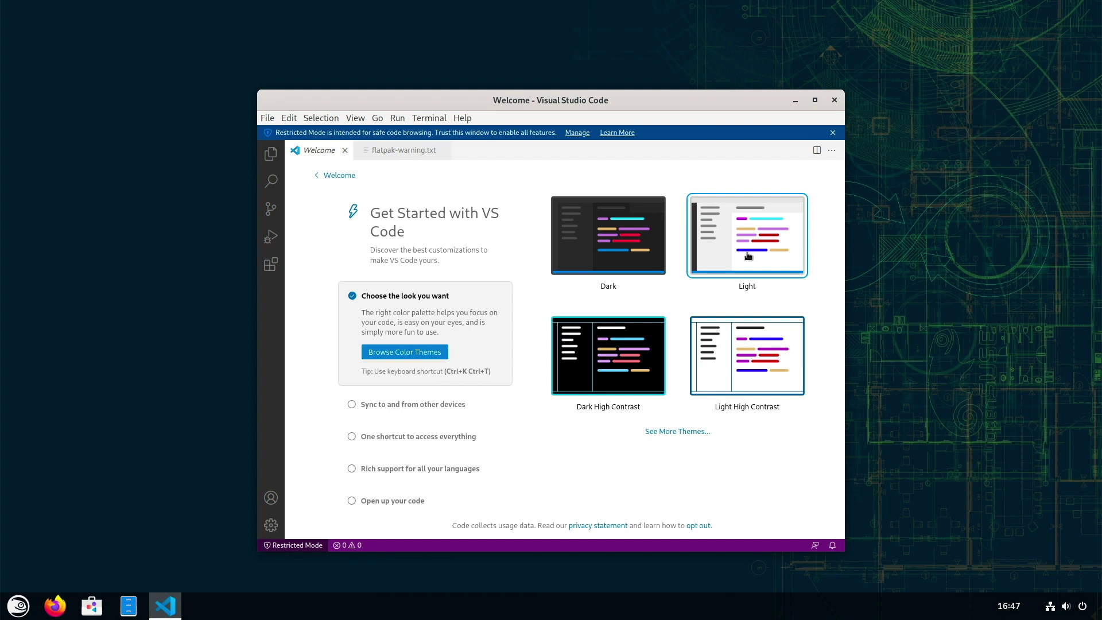
left_click(835, 134)
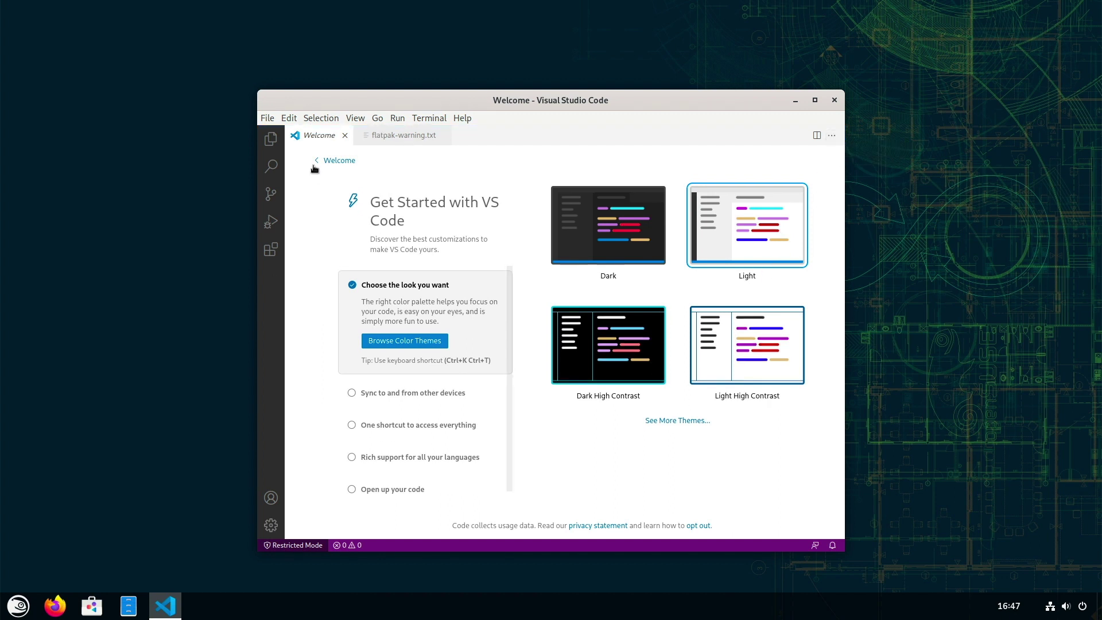
key("ctrl+w")
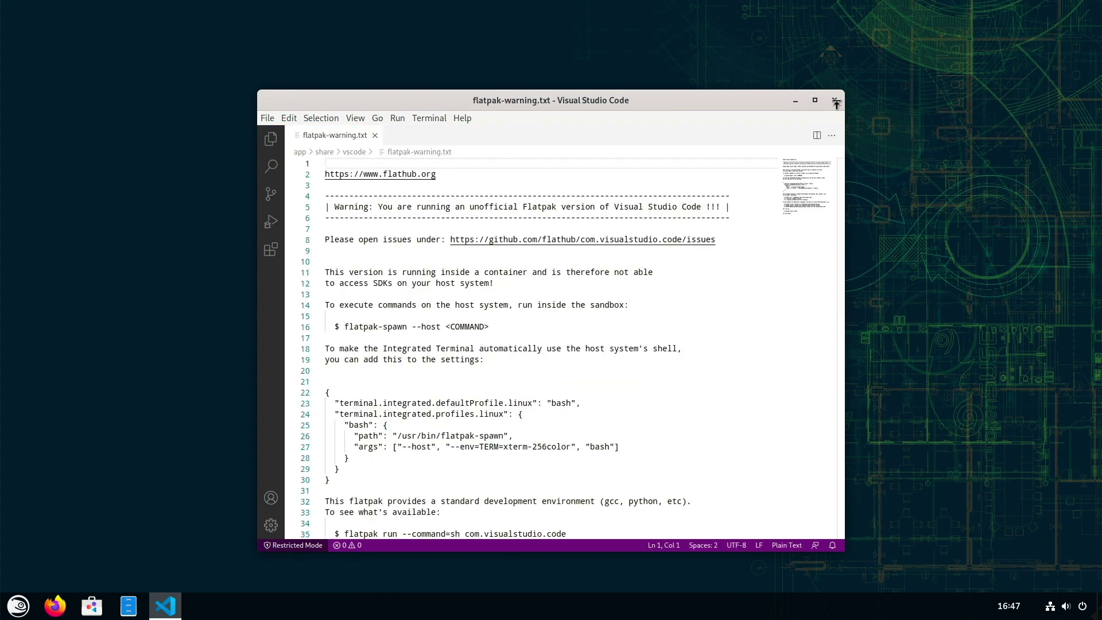
Step: Pin Visual Studio Code to the dash from its dock entry and close its window
right_click(151, 603)
left_click(150, 545)
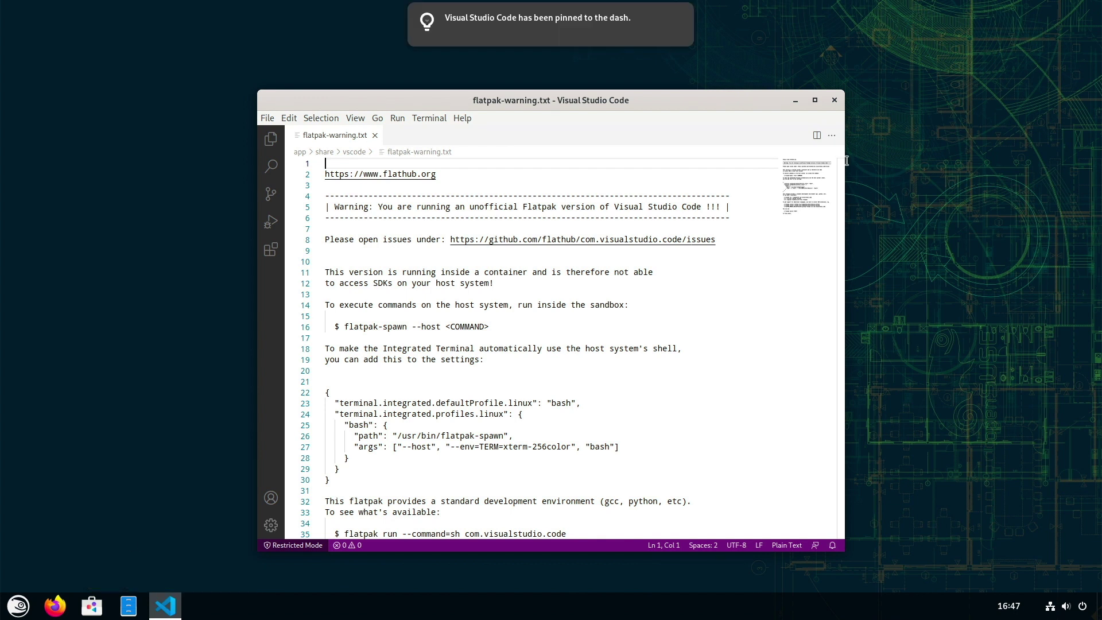
left_click(833, 101)
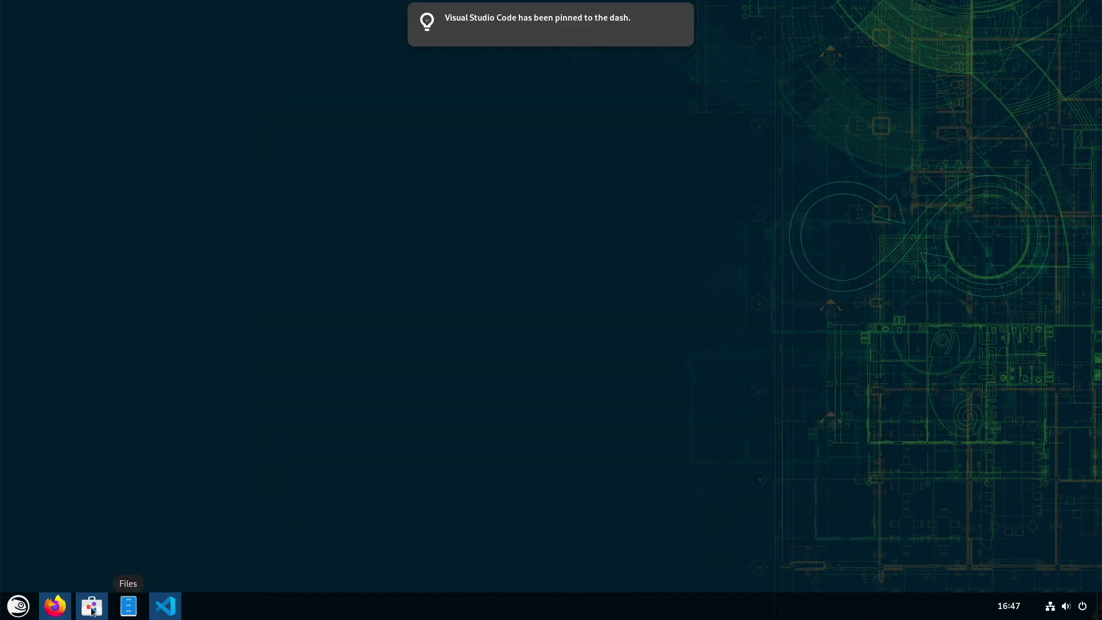